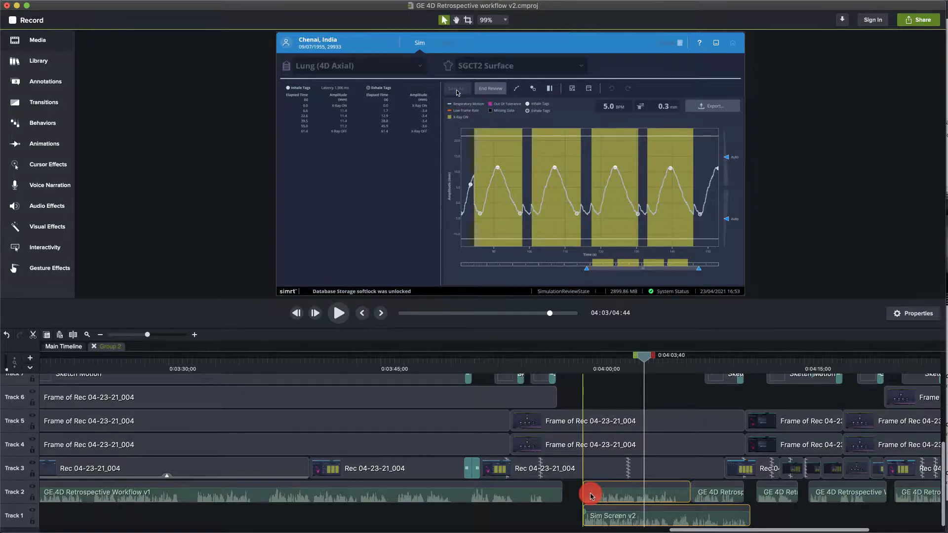
Lock Track 1, which holds the Sim Screen v2 audio clip
left_click(568, 496)
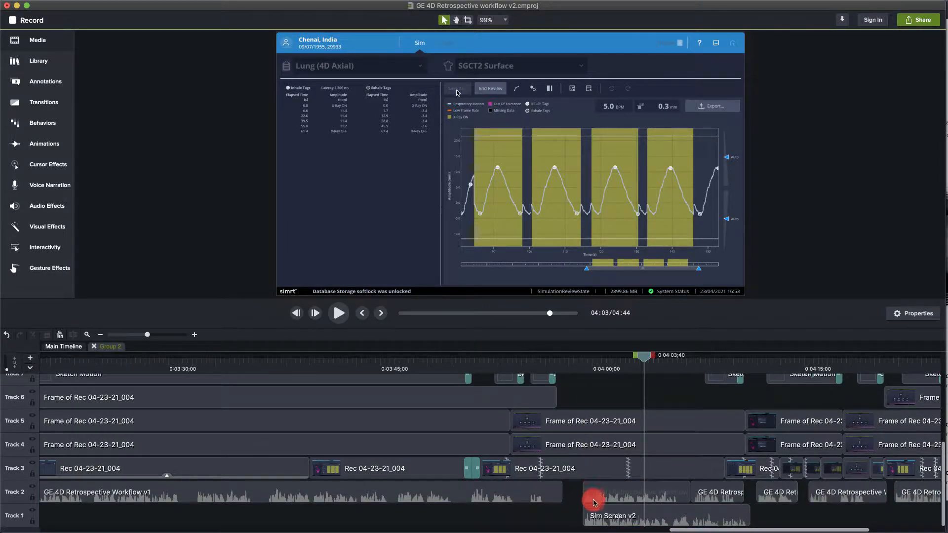
left_click(622, 499)
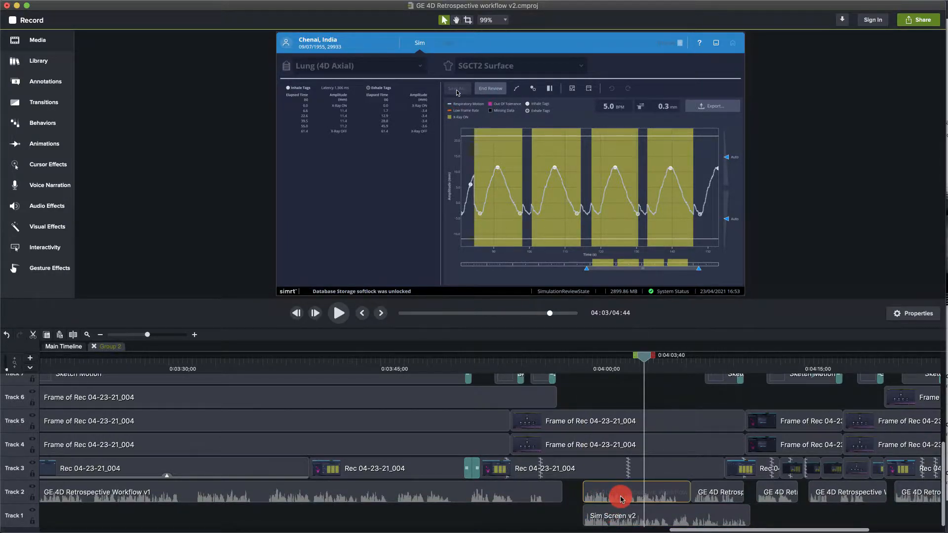
left_click(604, 516)
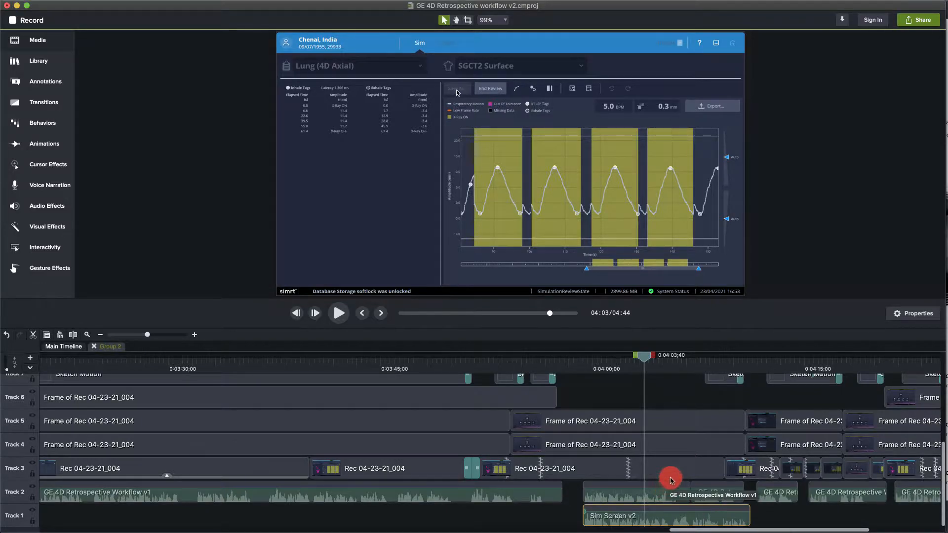
scroll(672, 479, "up", 5)
scroll(672, 479, "up", 3)
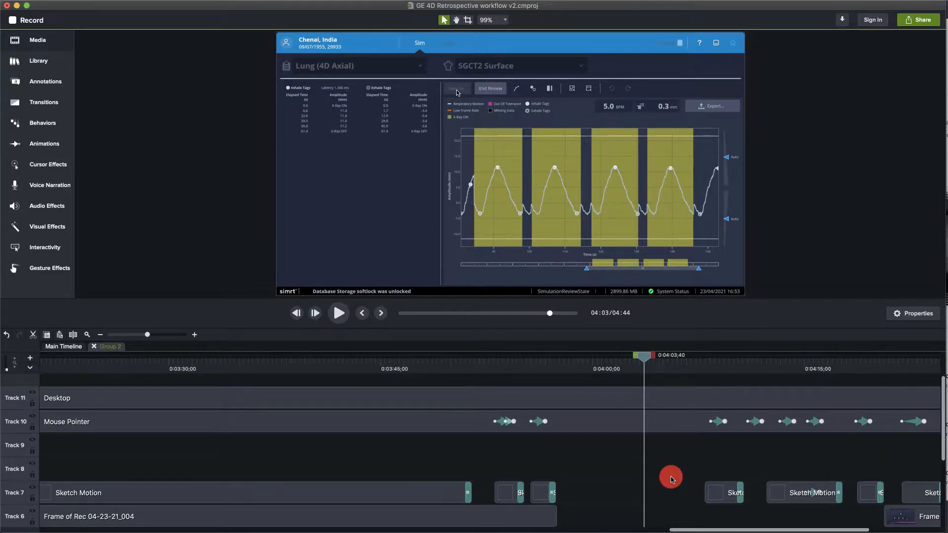
scroll(672, 479, "down", 4)
scroll(672, 478, "down", 2)
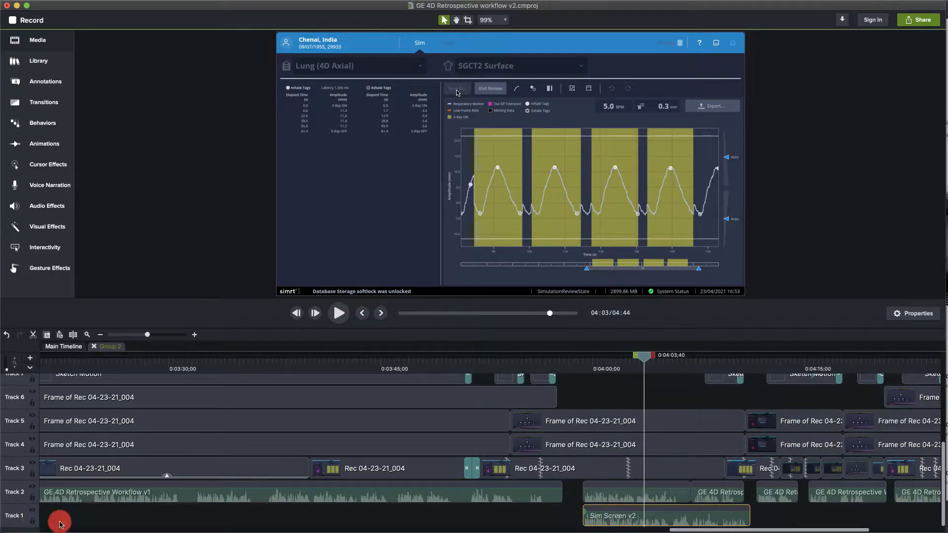
left_click(34, 525)
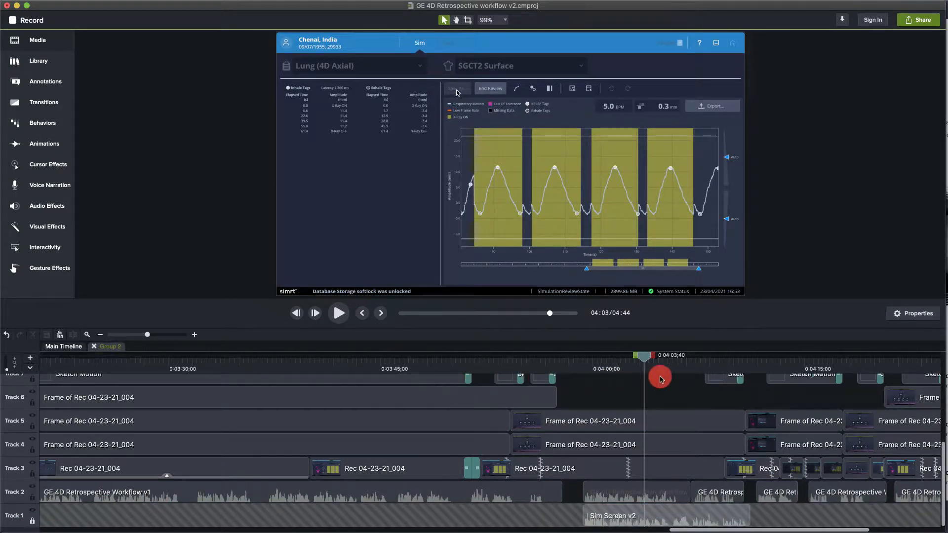
Delete the old narration clip on Track 2 that lies directly above the start of the Sim Screen v2 audio
left_click_drag(641, 363, 668, 364)
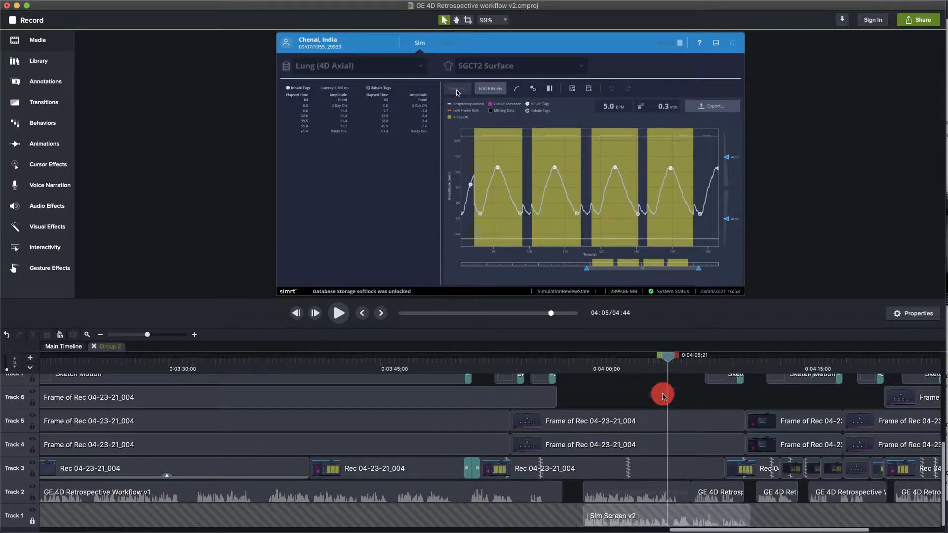
left_click(665, 495)
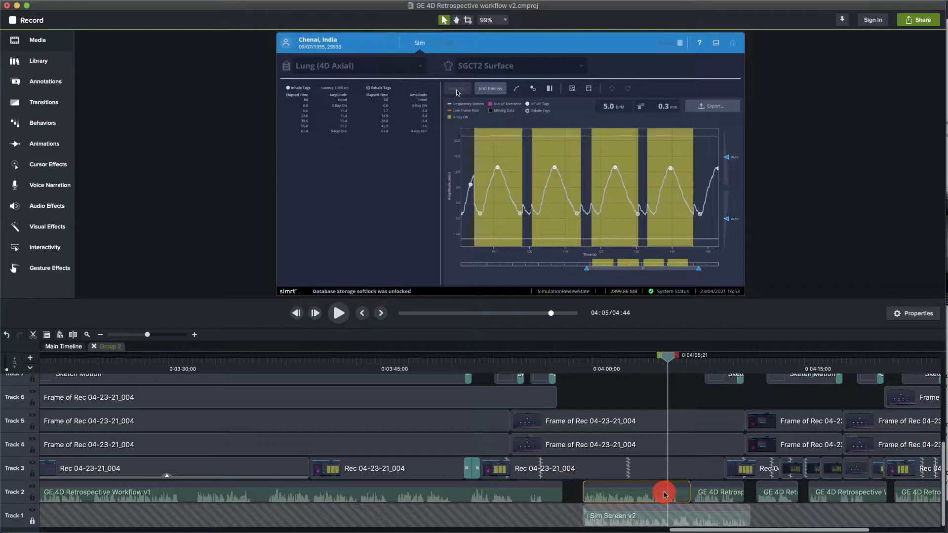
key("Delete")
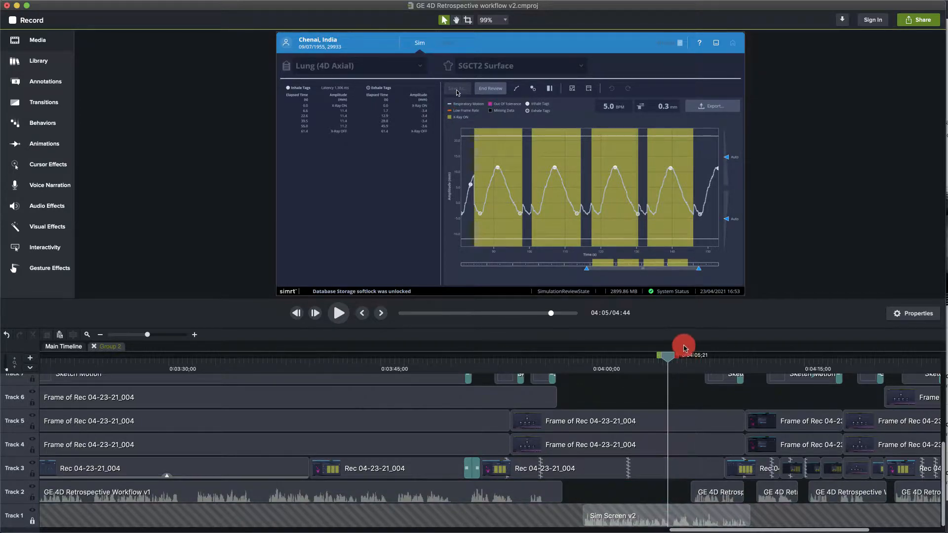
Insert time across the range from the next Track 2 narration clip's start to 0:04:12;02, and undo it
left_click_drag(668, 356, 688, 361)
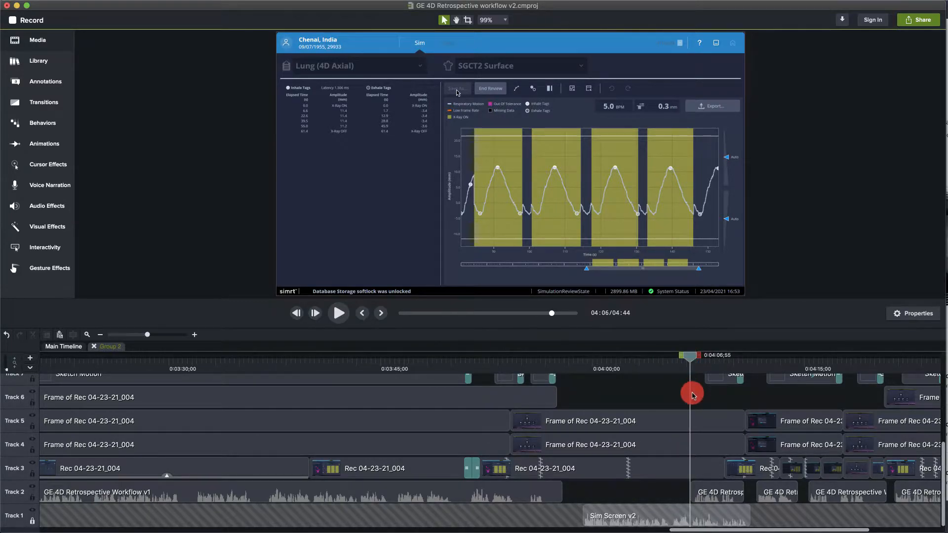
left_click(704, 490)
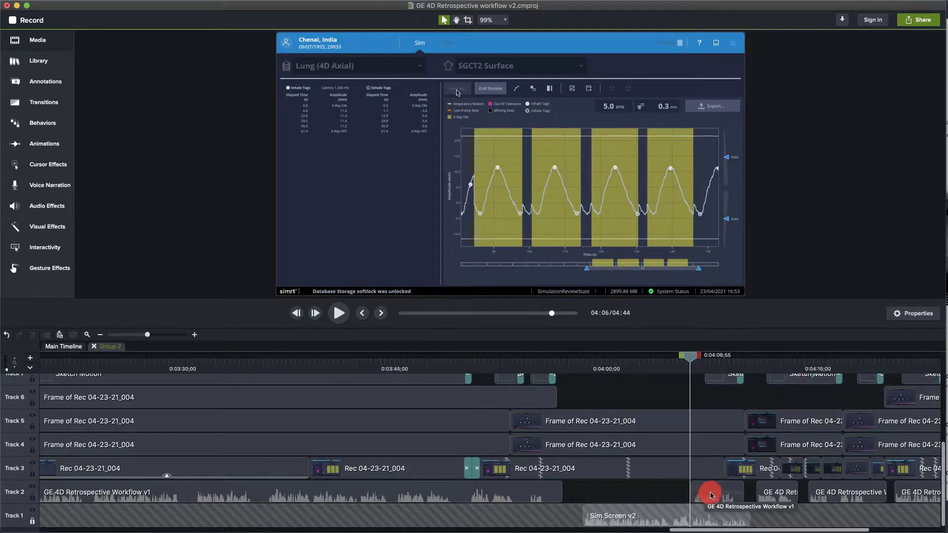
left_click_drag(706, 494, 692, 521)
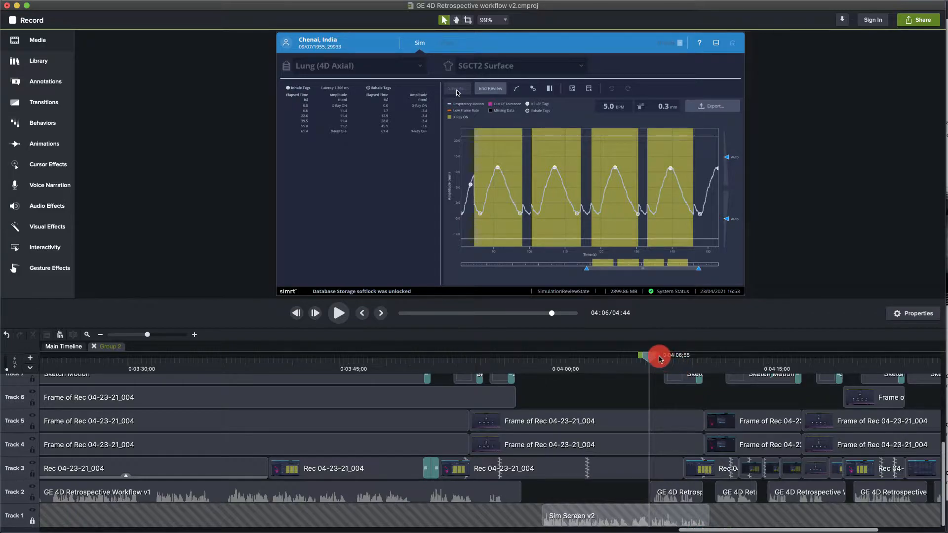
mouse_move(659, 358)
left_mouse_down()
mouse_move(716, 366)
mouse_move(656, 363)
left_mouse_up()
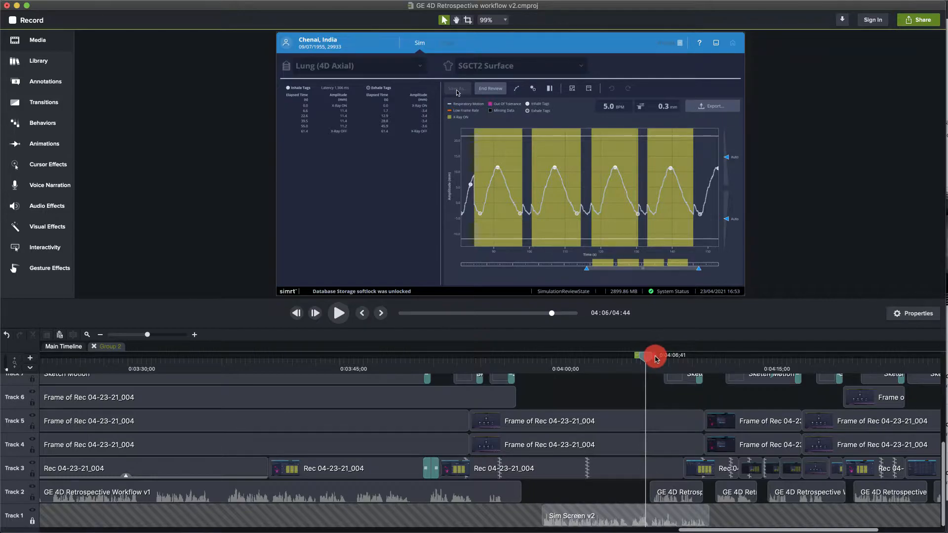
mouse_move(657, 358)
left_mouse_down()
mouse_move(644, 357)
mouse_move(733, 367)
left_mouse_up()
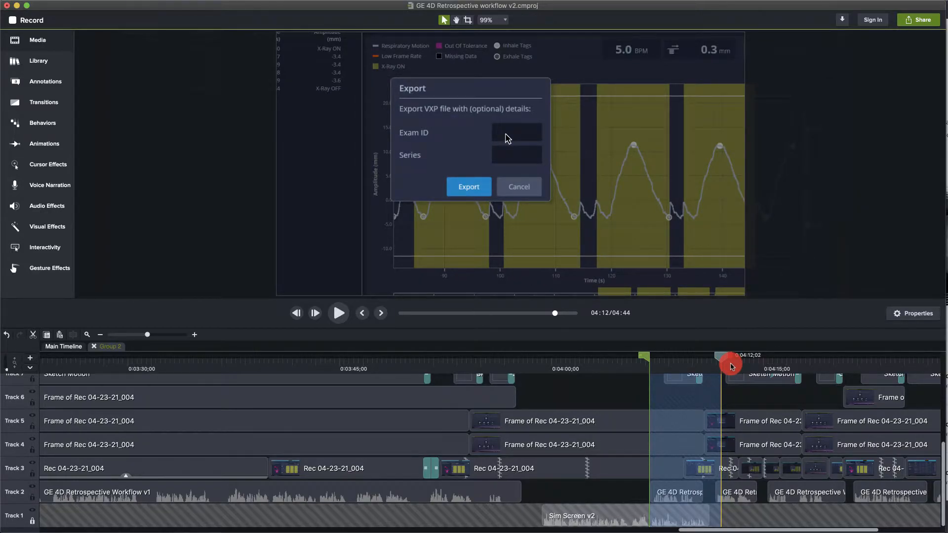
left_click_drag(732, 326, 742, 194)
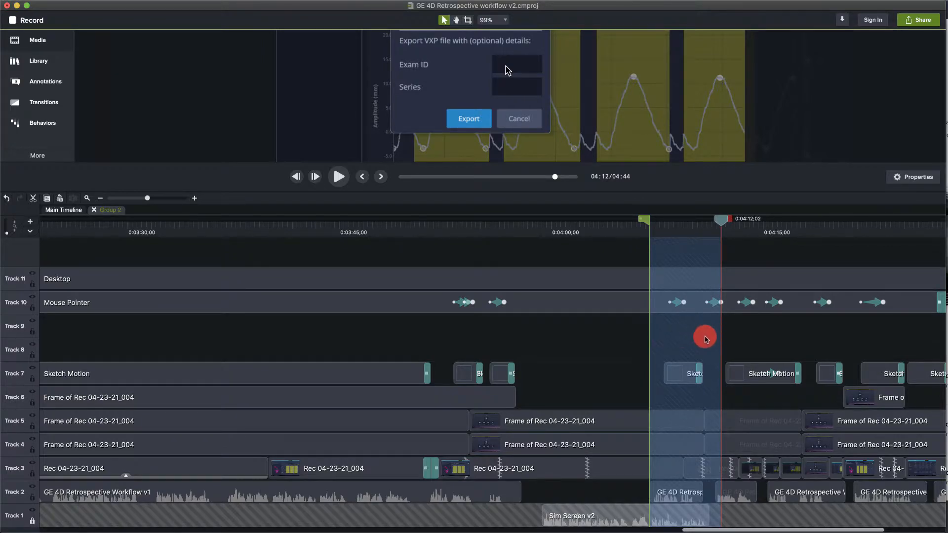
right_click(701, 248)
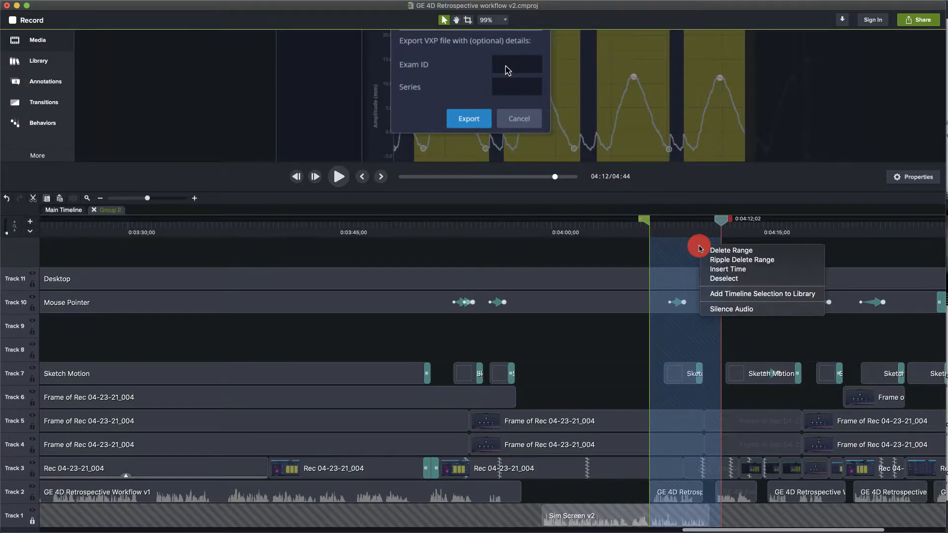
left_click(715, 270)
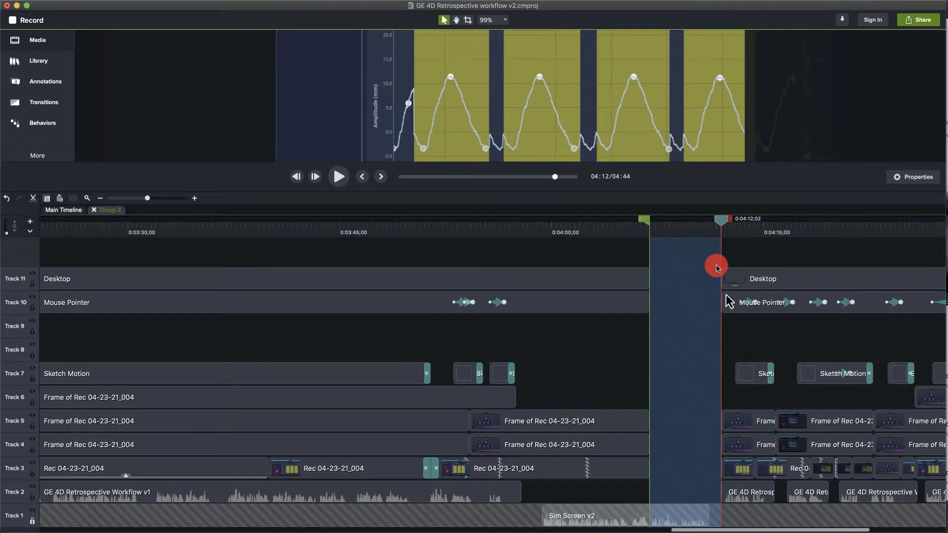
key("super+z")
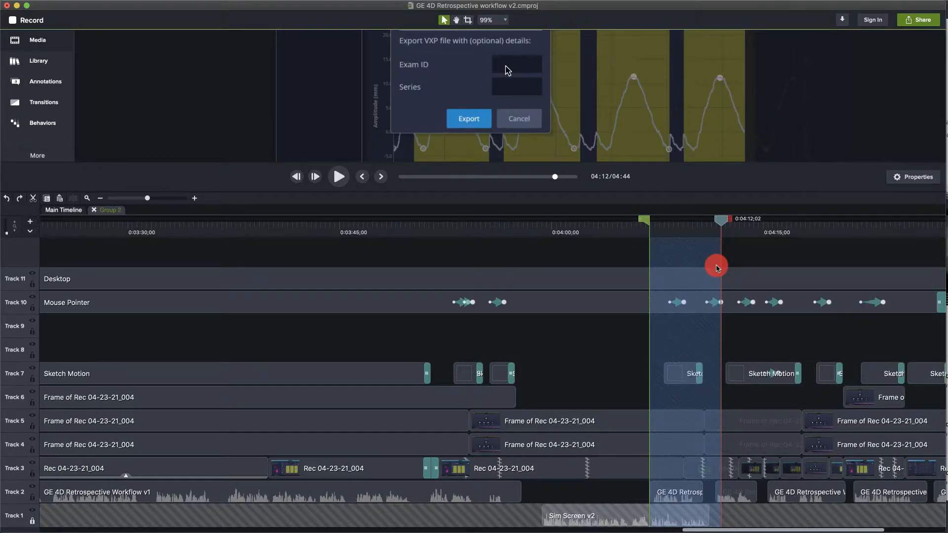
left_click(717, 267)
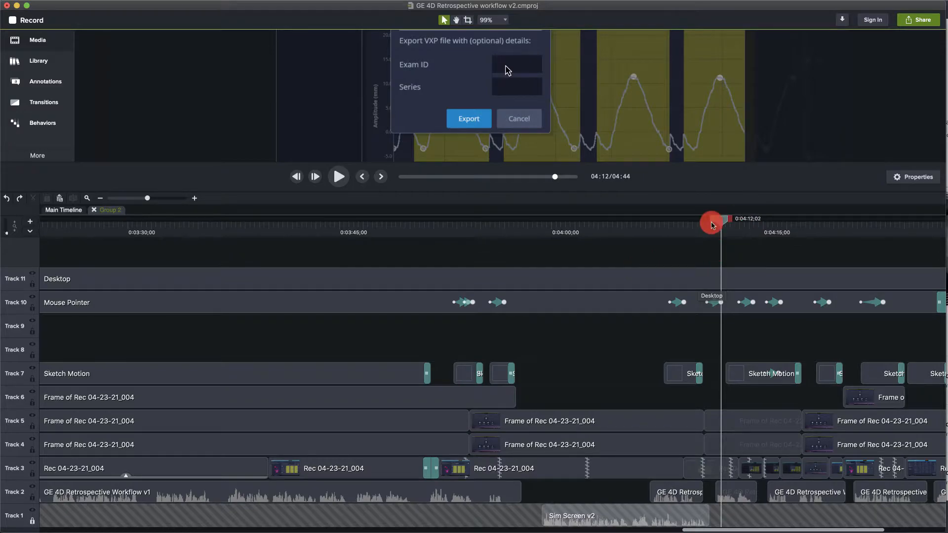
Insert time across the range from the next Track 2 narration clip's start to 0:04:12;02, and unlock Track 1
mouse_move(722, 220)
left_mouse_down()
mouse_move(645, 230)
mouse_move(682, 218)
mouse_move(730, 232)
left_mouse_up()
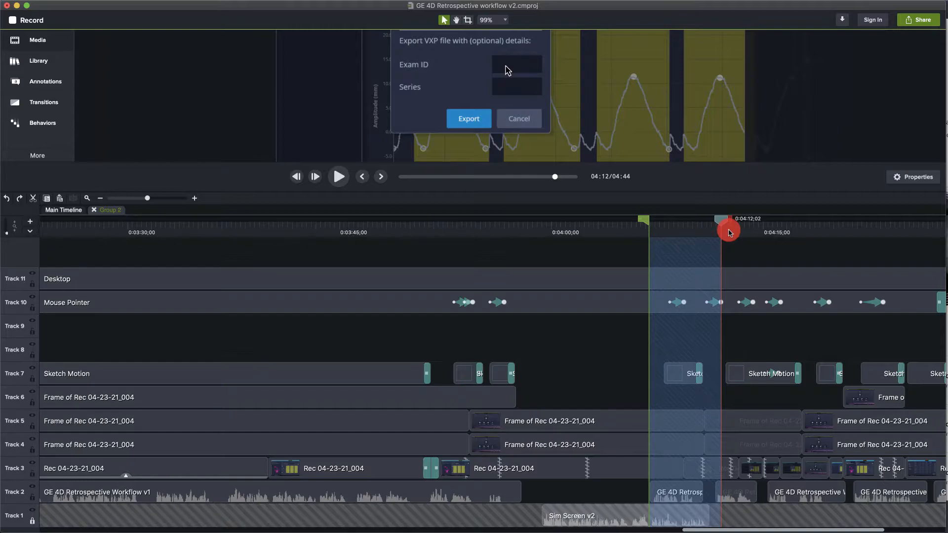
right_click(680, 257)
left_click(689, 280)
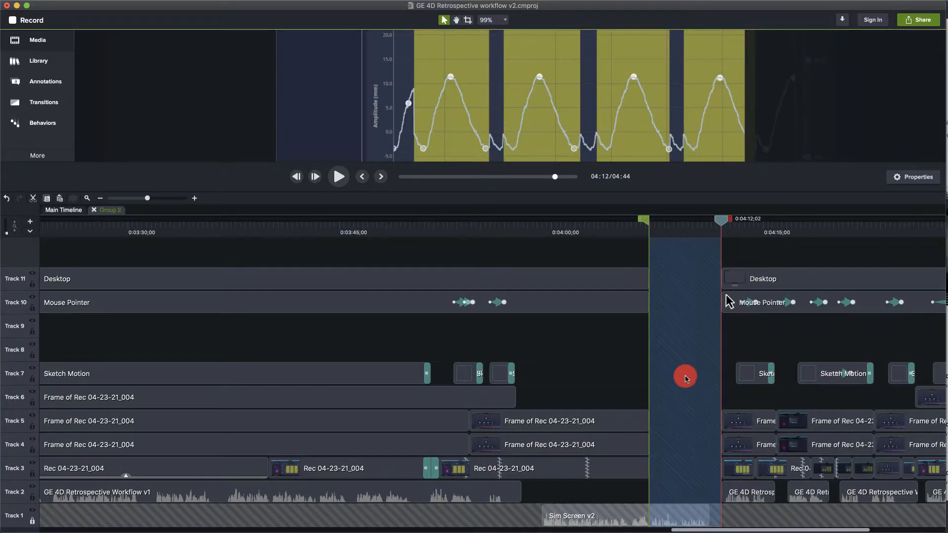
left_click(685, 379)
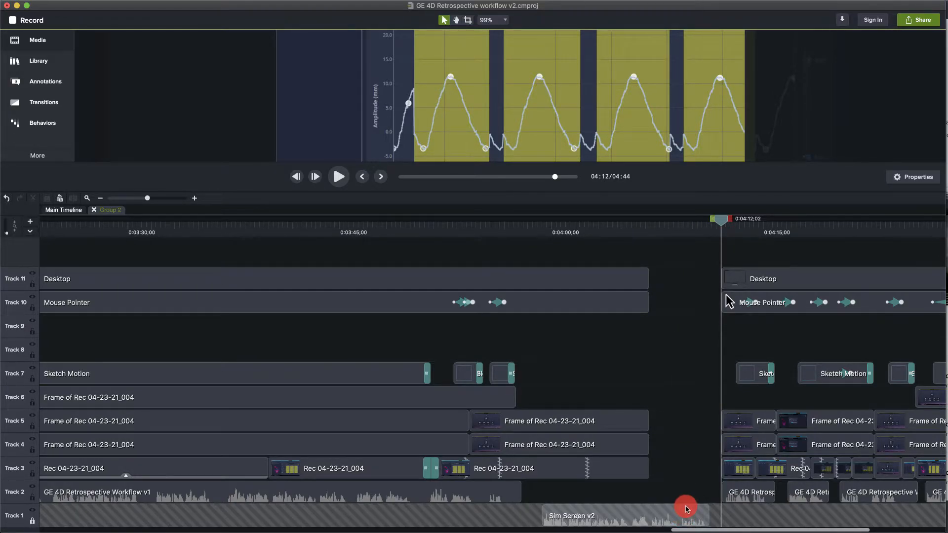
left_click(33, 521)
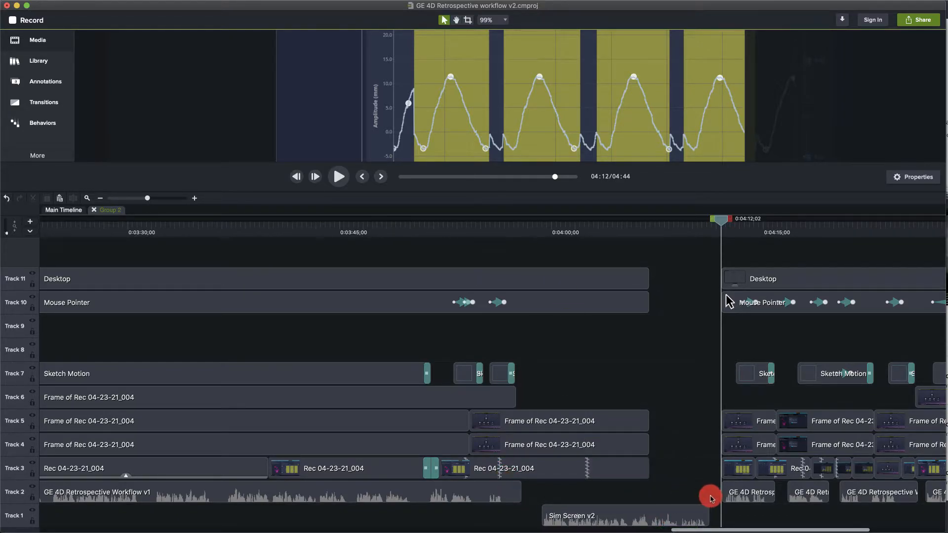
Extend the earlier Desktop clip on Track 11 across the gap until it meets the following Desktop clip
left_click(626, 225)
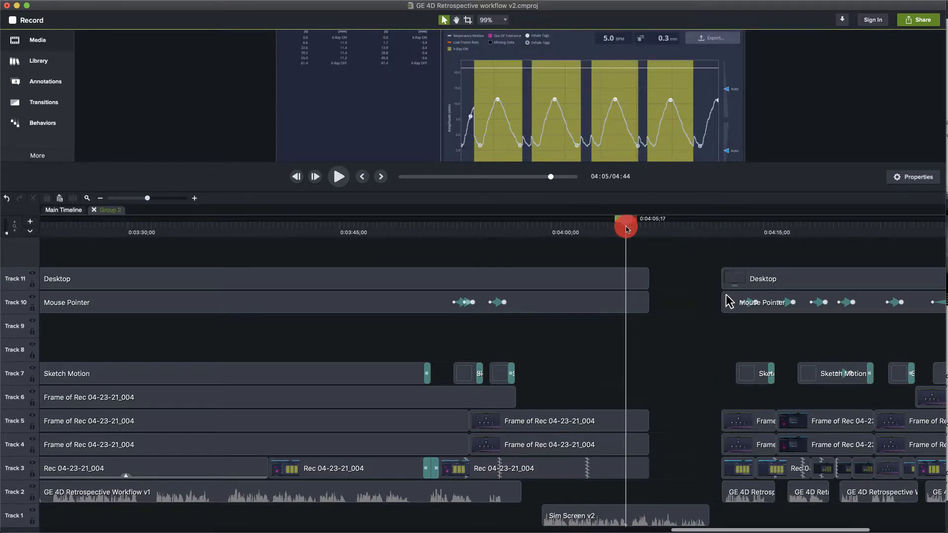
left_click_drag(657, 193, 658, 309)
scroll(631, 377, "up", 4)
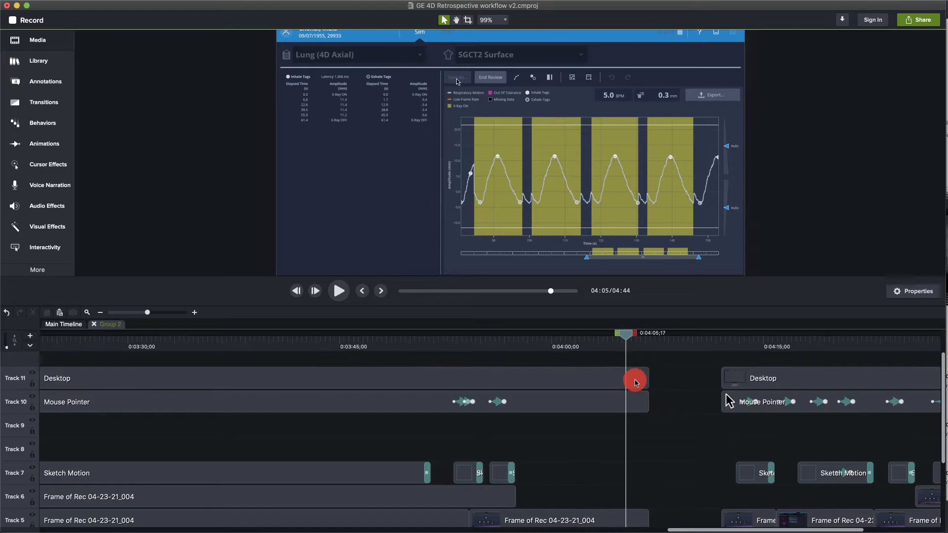
left_click(626, 378)
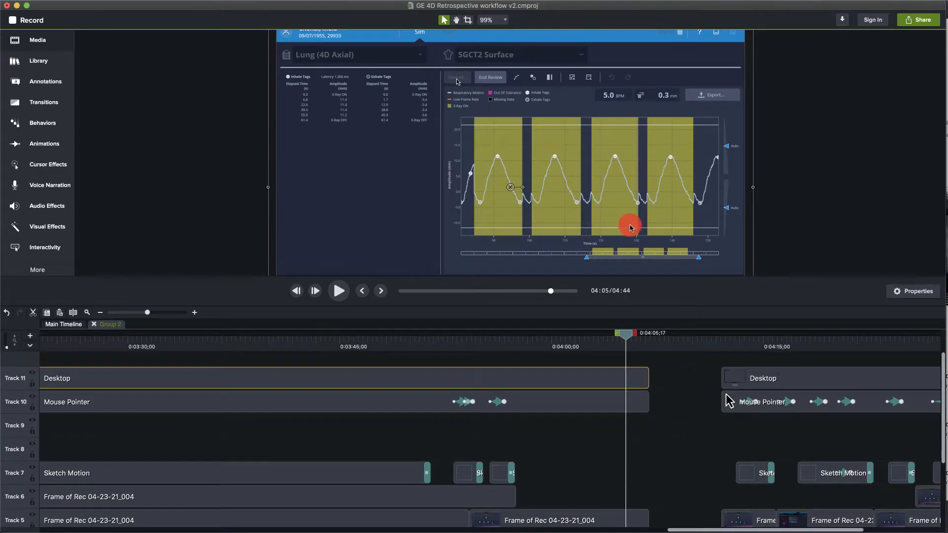
scroll(631, 227, "down", 5)
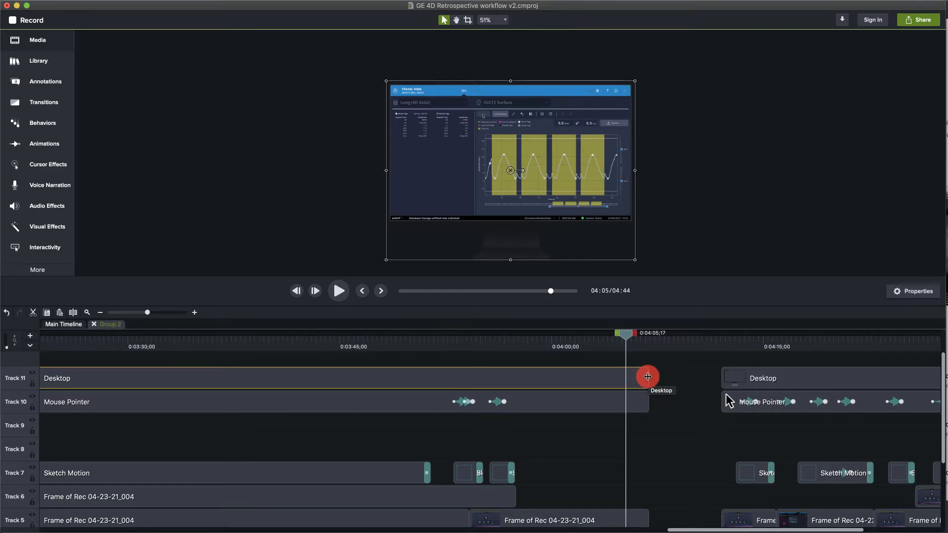
left_click_drag(648, 377, 728, 379)
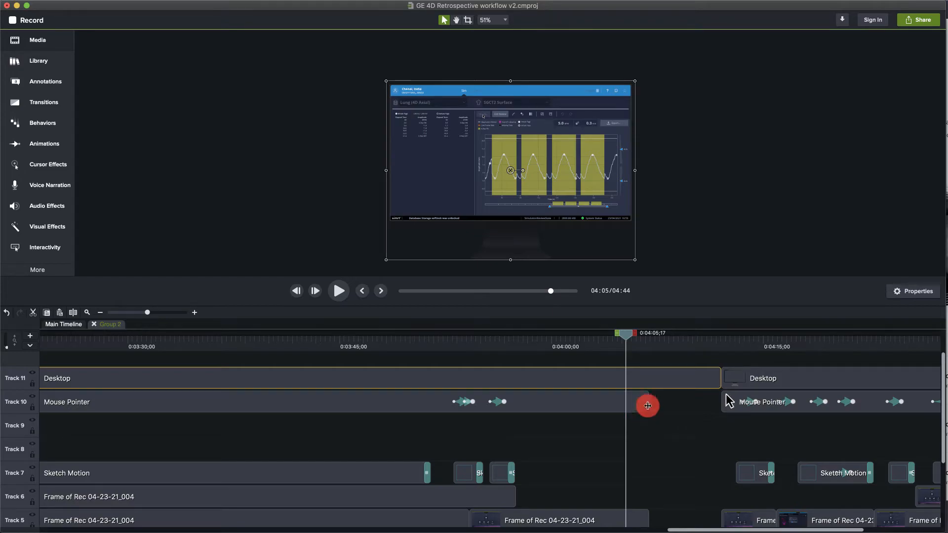
Extend the earlier Mouse Pointer clip on Track 10 across the gap until it meets the following Mouse Pointer clip
left_click(628, 404)
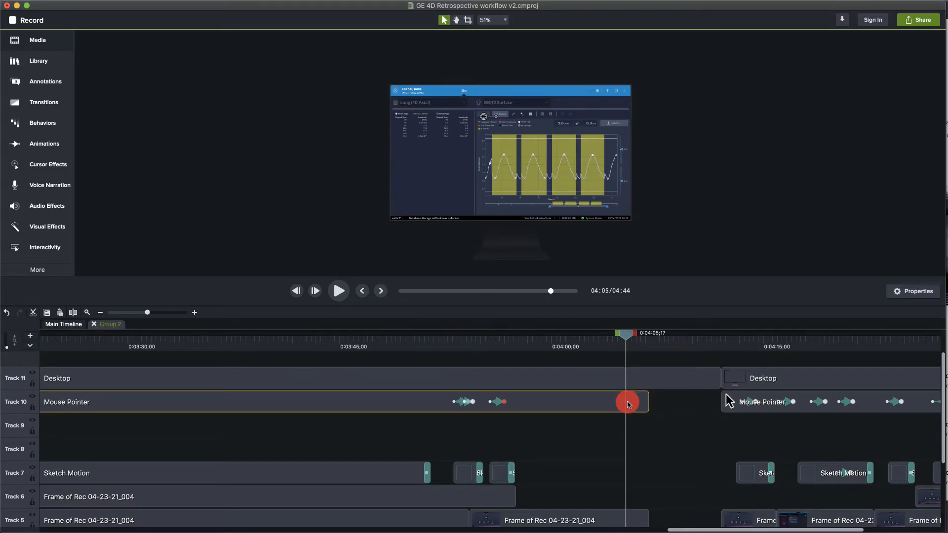
scroll(504, 205, "up", 5)
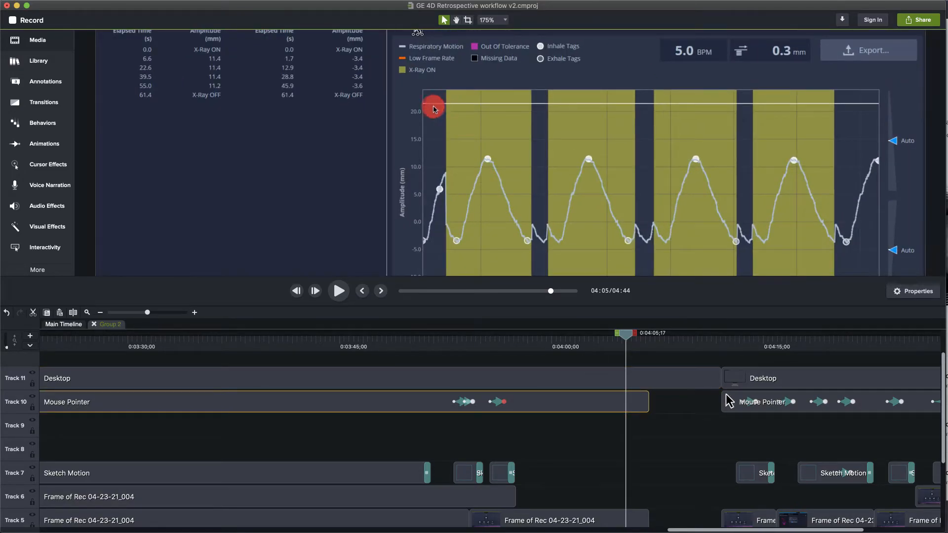
left_click_drag(422, 85, 485, 201)
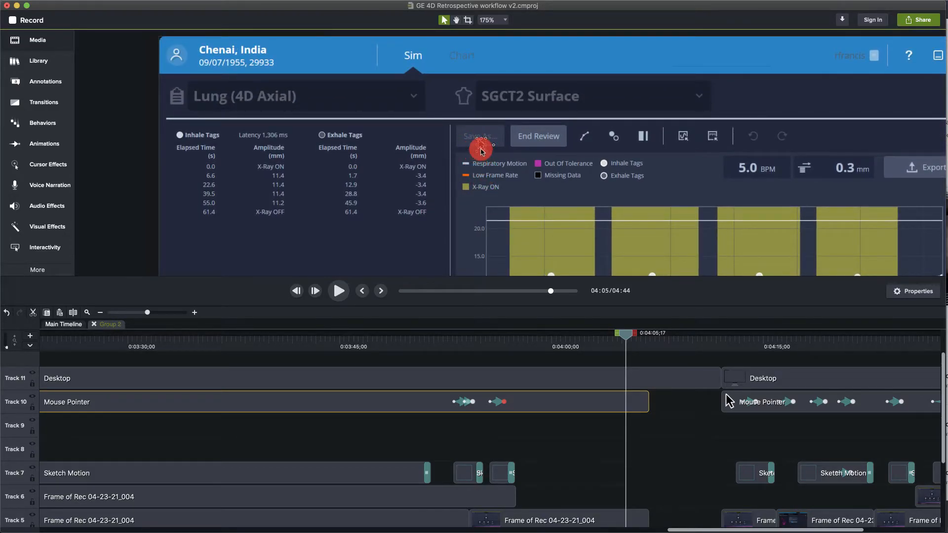
left_click_drag(648, 402, 726, 407)
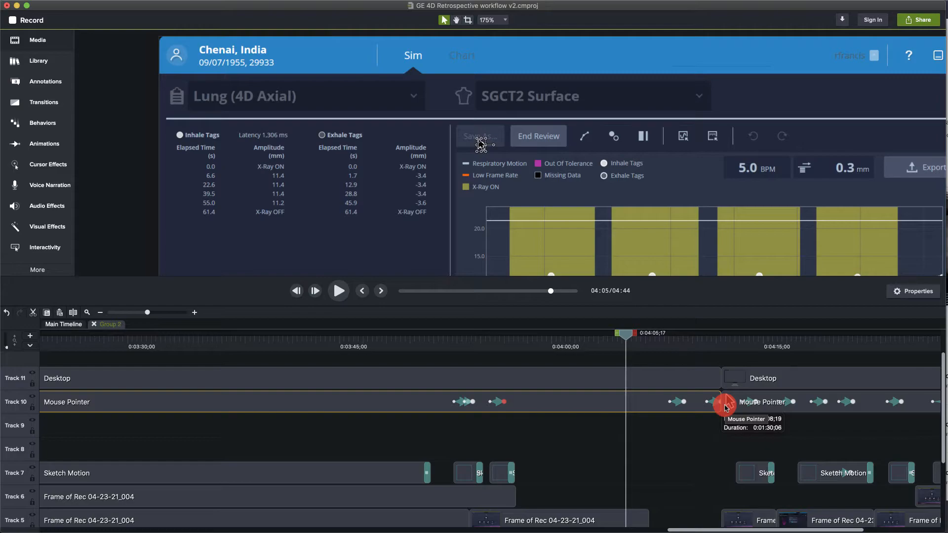
left_click_drag(726, 407, 626, 402)
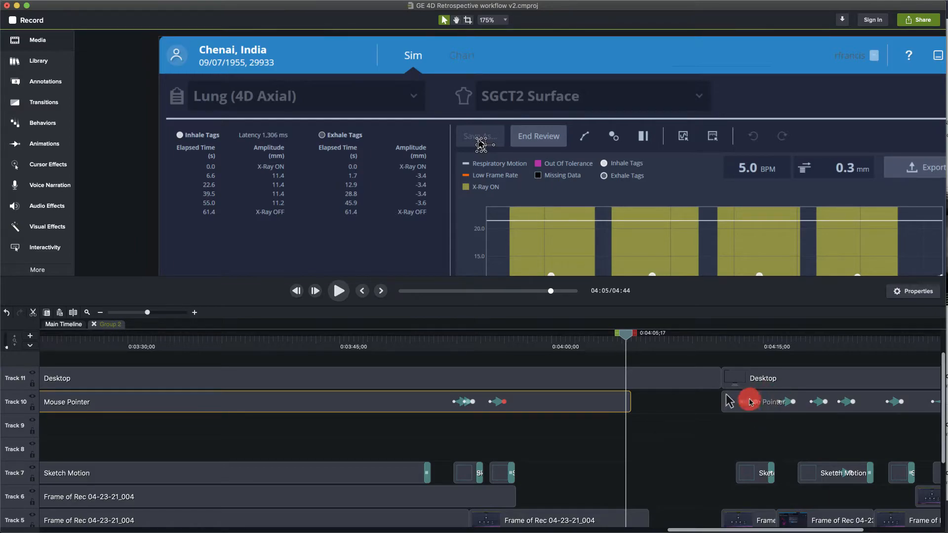
left_click_drag(629, 402, 721, 403)
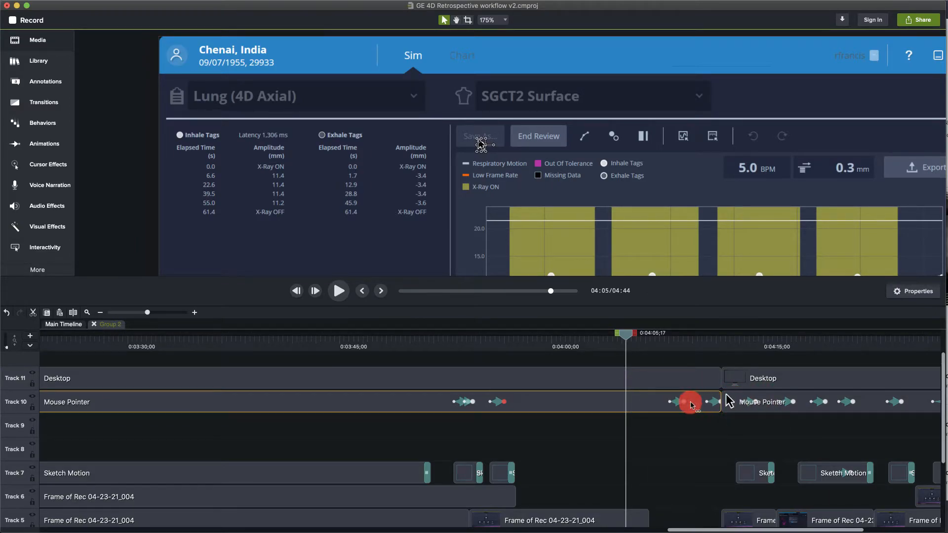
Remove the two leftover animations near the end of the extended Mouse Pointer clip on Track 10
right_click(677, 401)
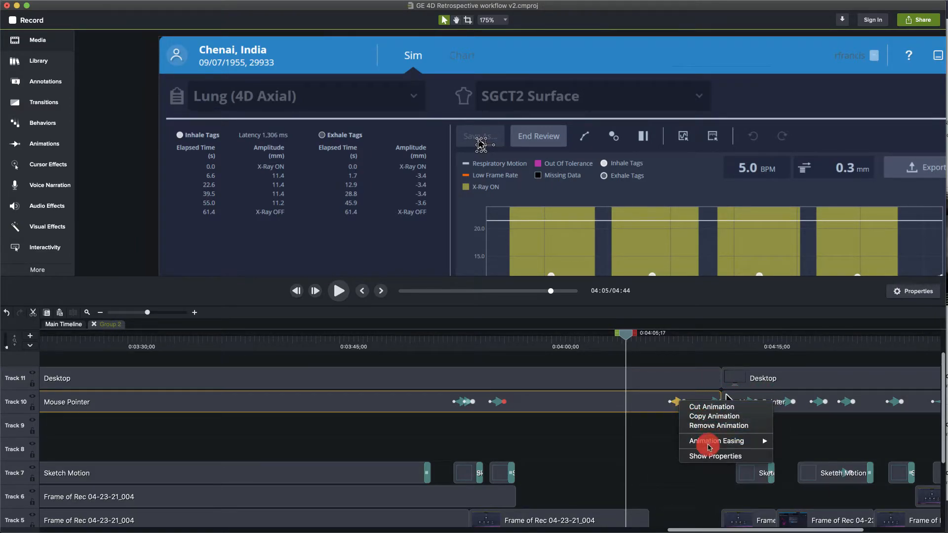
left_click(640, 436)
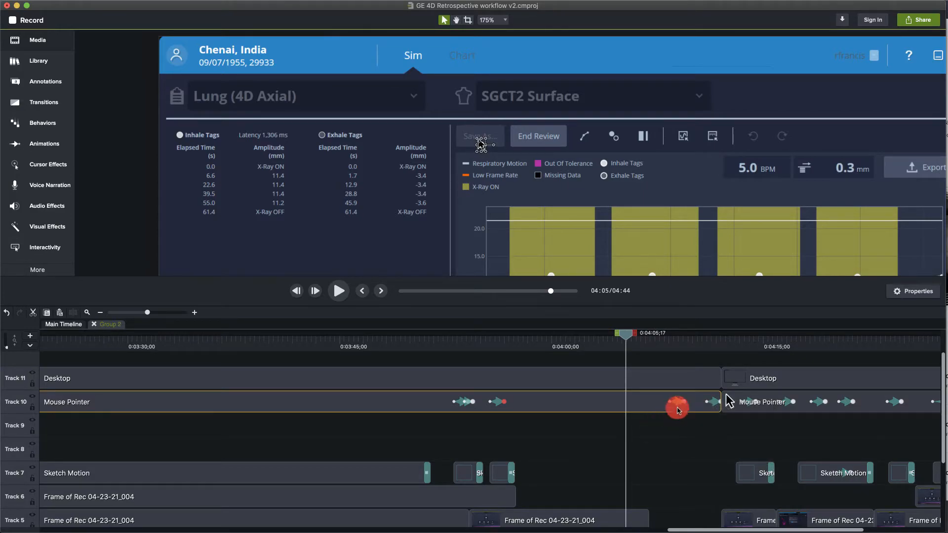
right_click(677, 402)
left_click(712, 425)
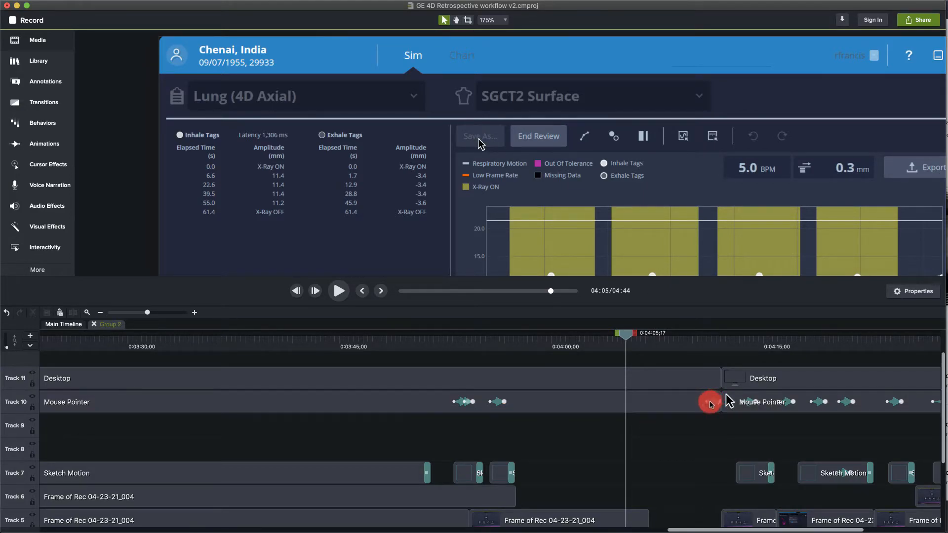
right_click(712, 402)
left_click(720, 425)
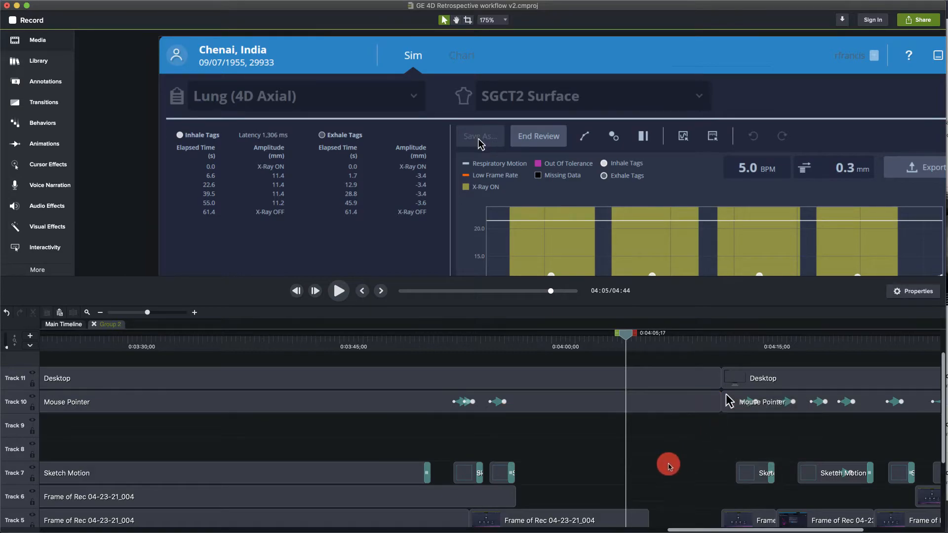
Extend the Frame of Rec 04-23-21_004 clips on Tracks 5 and 4 across the gap until they meet the following clips
scroll(657, 467, "down", 3)
left_click(625, 454)
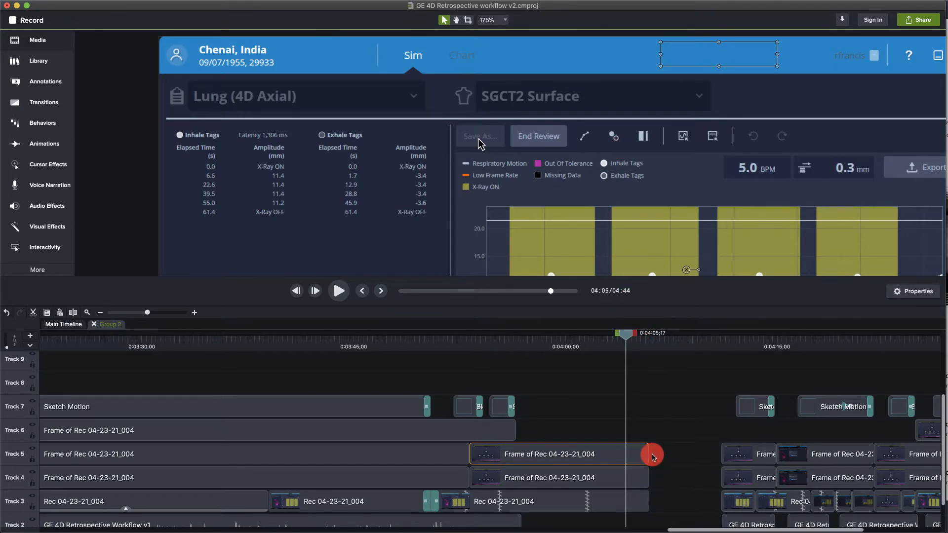
left_click_drag(646, 454, 719, 456)
left_click_drag(634, 483, 718, 489)
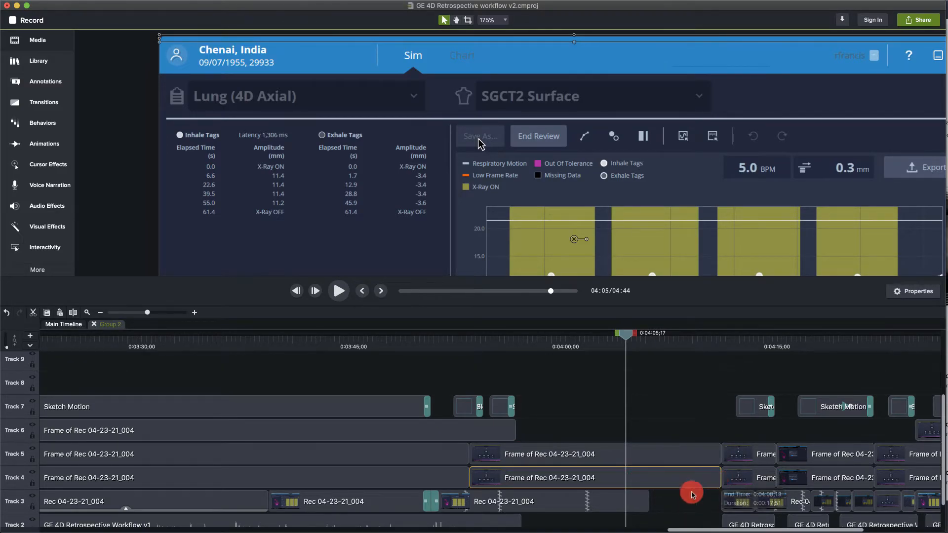
Extend the Rec 04-23-21_004 clip on Track 3 across the gap to the next clip, and set the playhead at 0:04:08;50
scroll(667, 500, "down", 2)
left_click(641, 475)
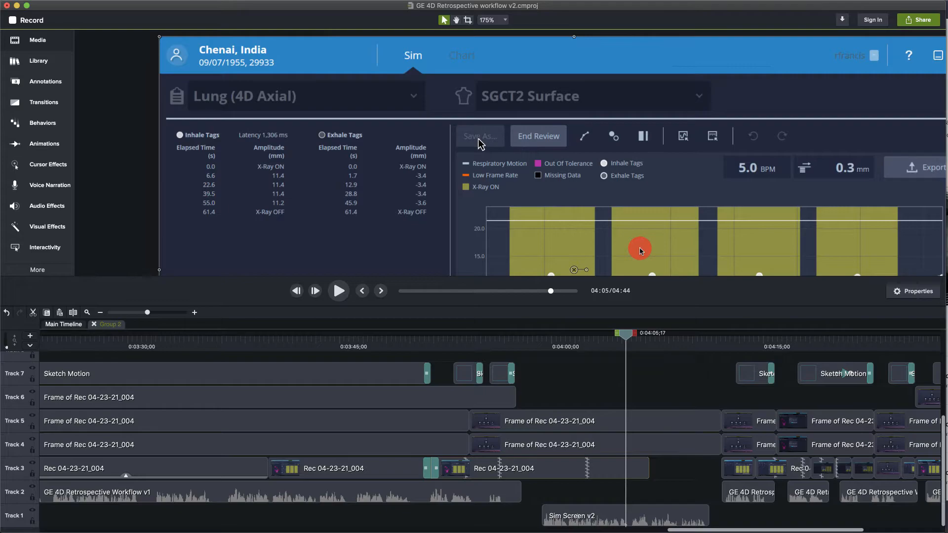
key("super+1")
left_click_drag(634, 341, 672, 430)
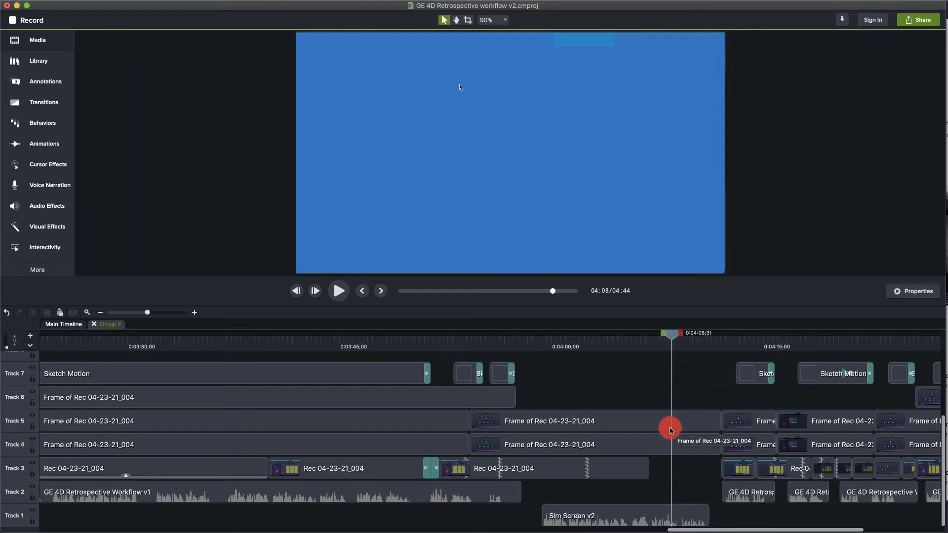
left_click_drag(670, 339, 638, 349)
double_click(638, 348)
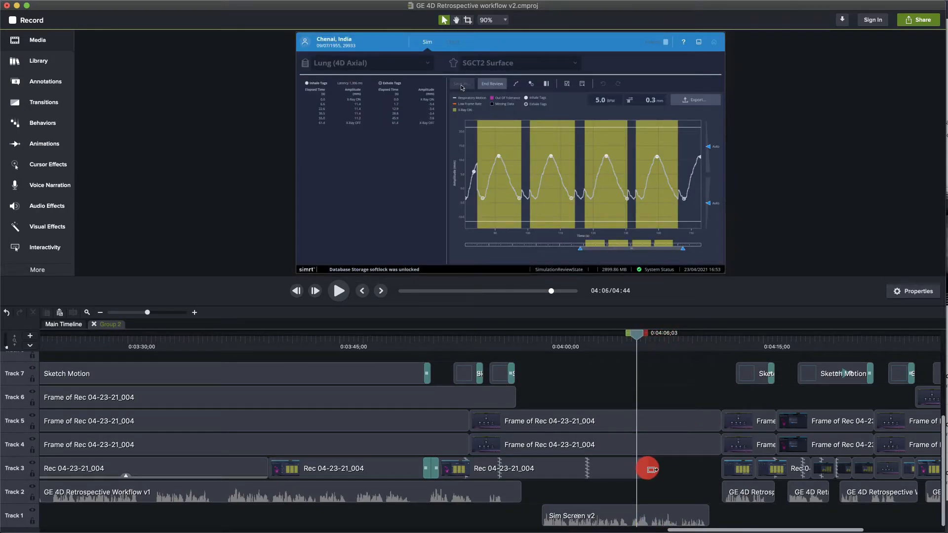
left_click_drag(650, 470, 723, 482)
left_click(692, 492)
left_click_drag(635, 339, 675, 368)
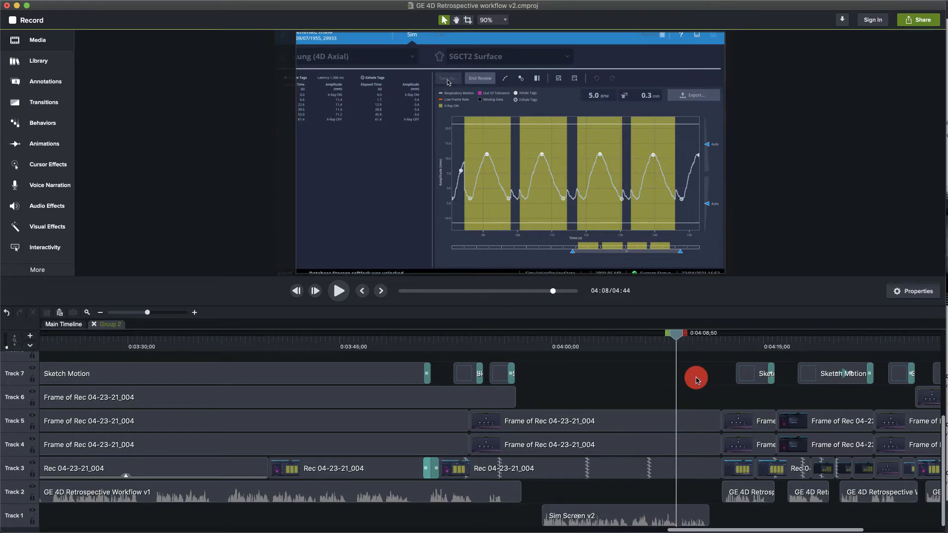
scroll(693, 459, "up", 3)
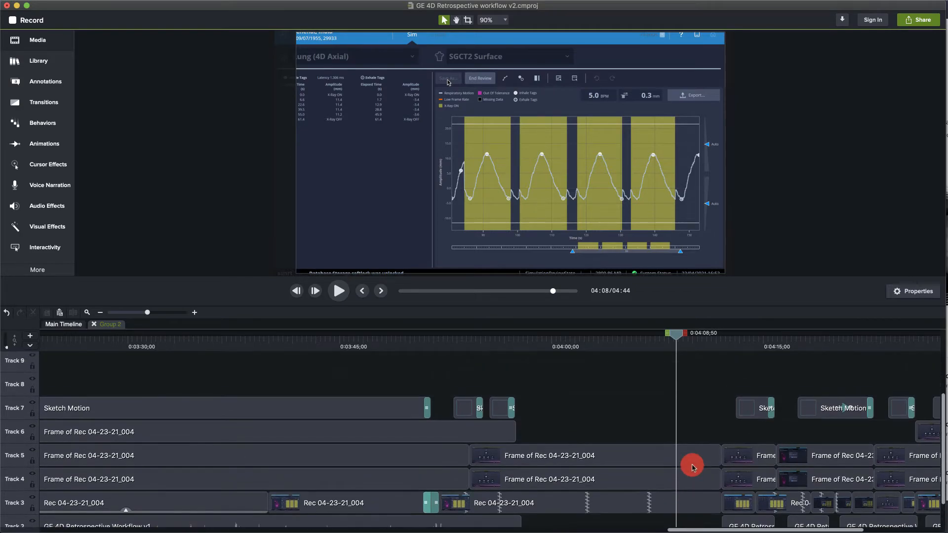
scroll(693, 466, "down", 3)
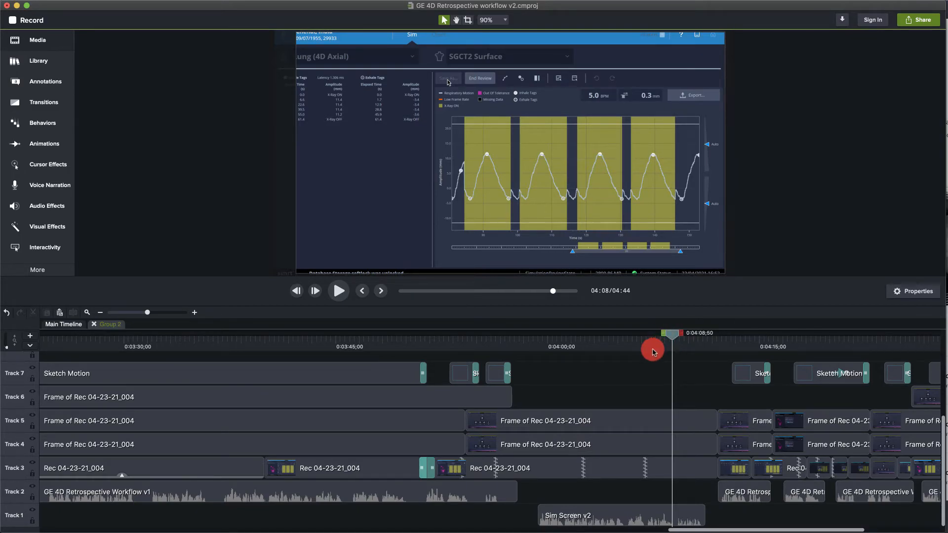
Return to the Main Timeline and extend the Track 1 clip to the end of the last Group 9 clip on Track 2
left_click(73, 326)
scroll(607, 475, "right", 4)
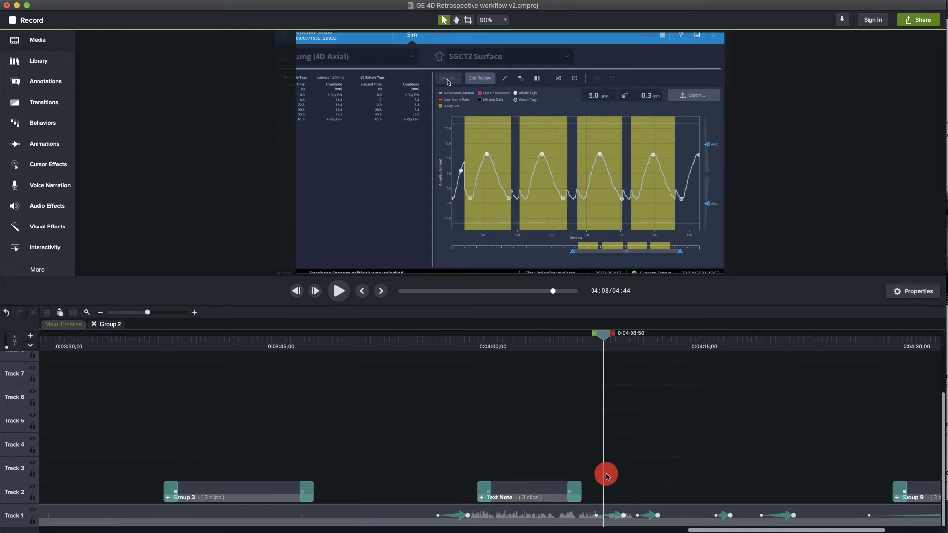
scroll(608, 475, "right", 3)
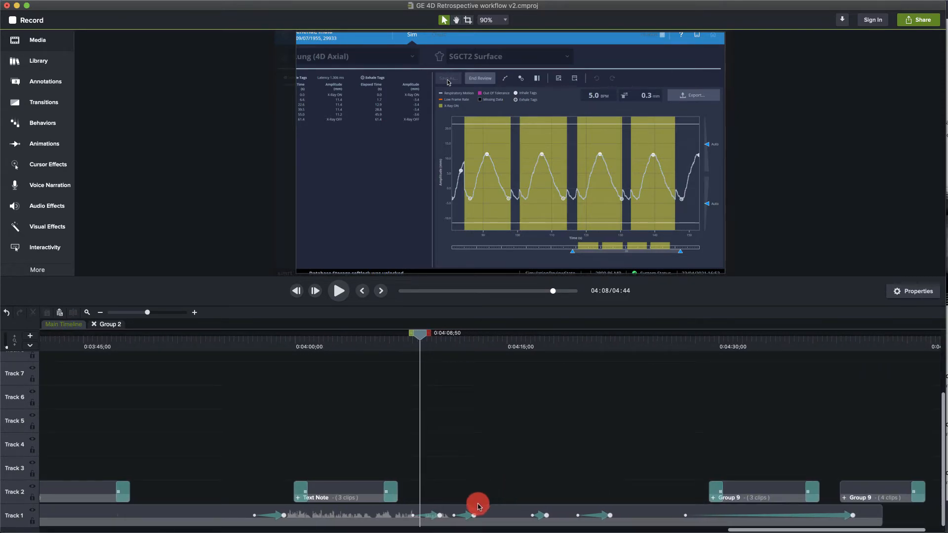
scroll(810, 509, "right", 3)
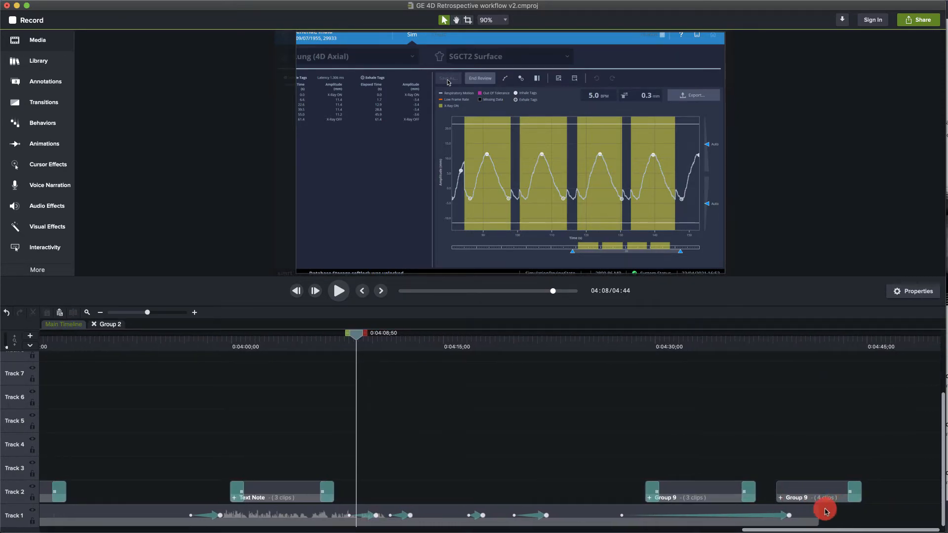
left_click_drag(814, 513, 862, 514)
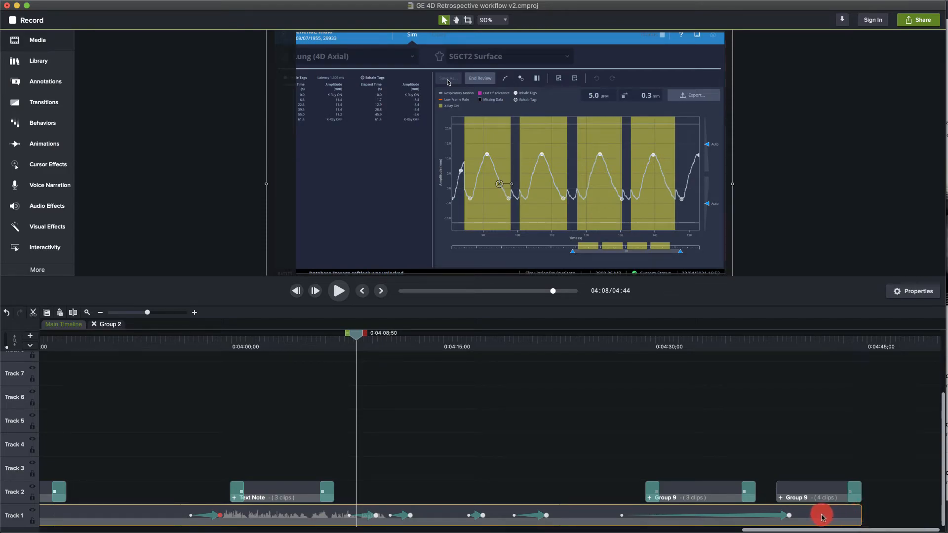
Try to move the last five animations on the Track 1 clip together along the timeline, and undo the move
left_click(366, 516)
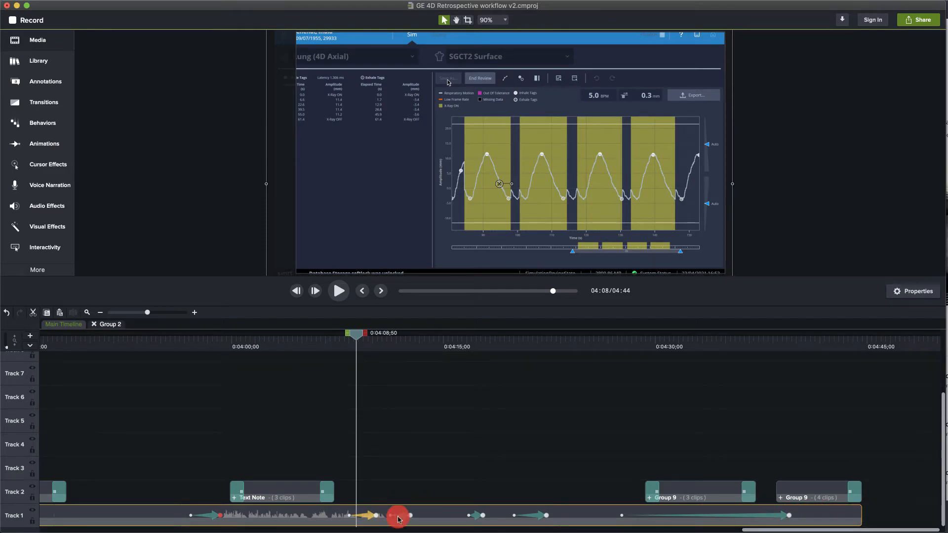
left_click(403, 517, "shift")
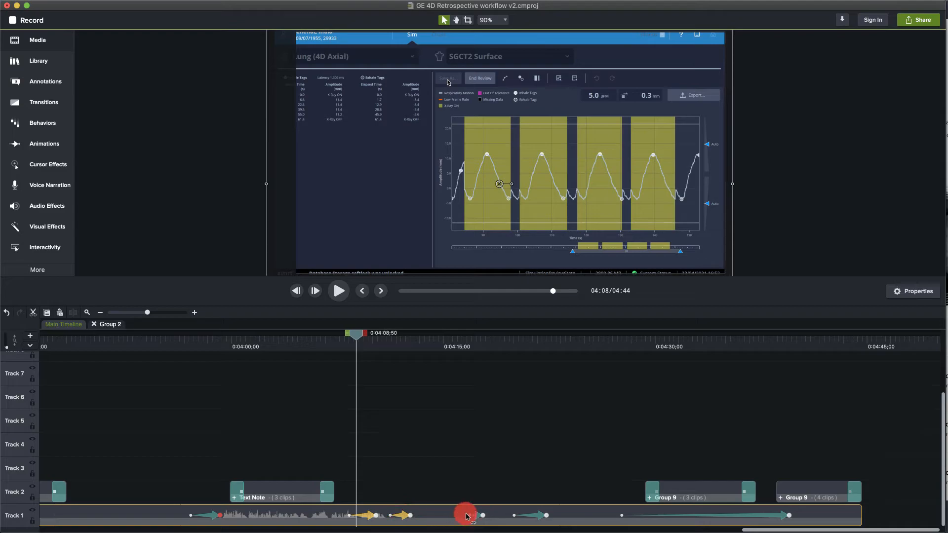
left_click(476, 518, "shift")
left_click(536, 516, "shift")
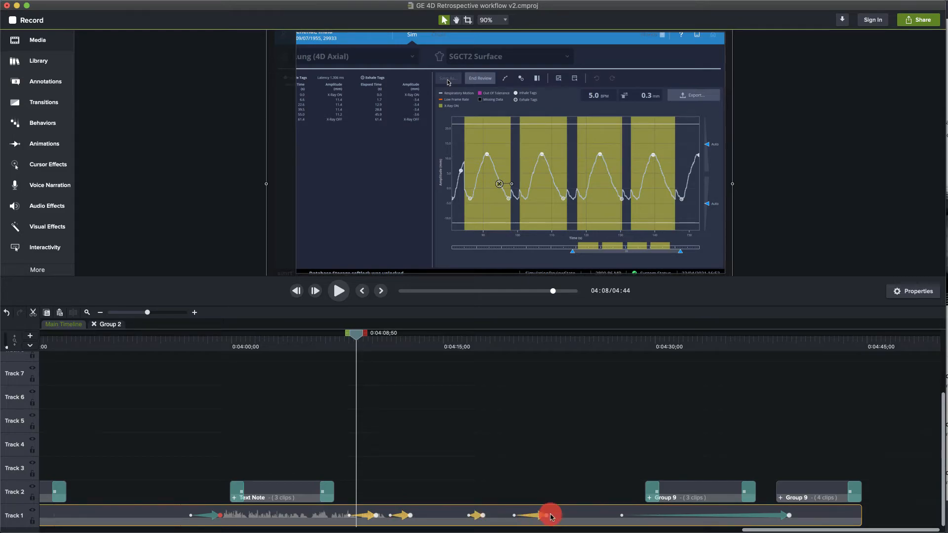
left_click(775, 517, "shift")
left_click_drag(774, 519, 802, 518)
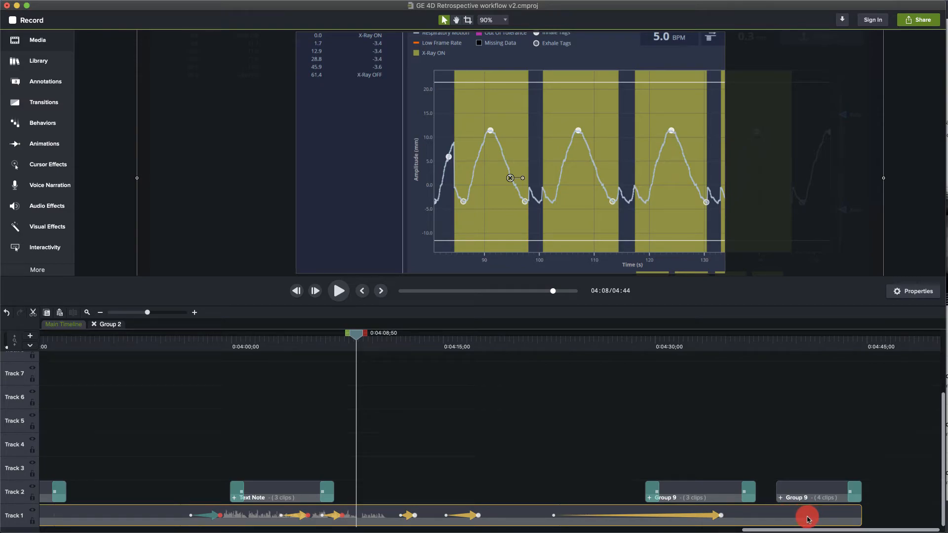
left_click(662, 464)
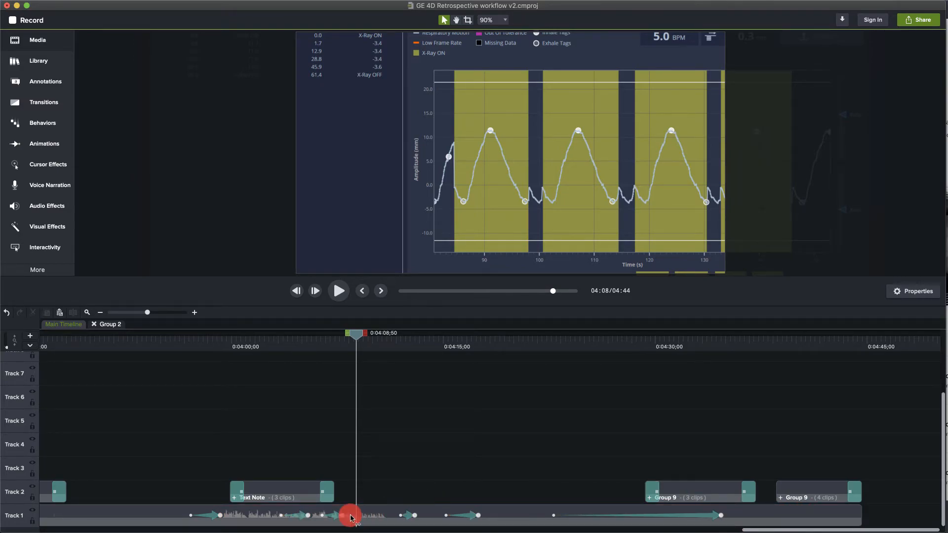
left_click(331, 516)
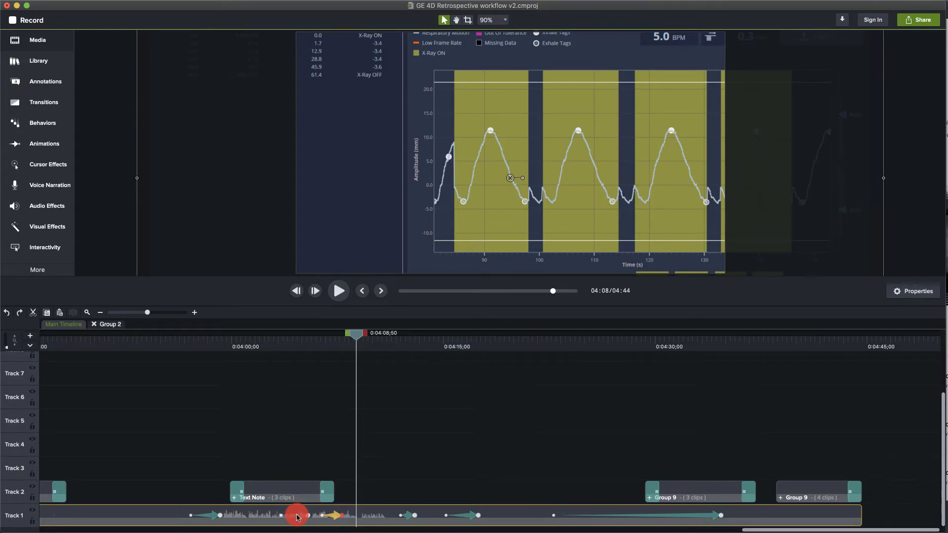
key("super+z")
Reselect the Track 1 animations following the playhead, try again to shift them as a group, and undo the changes
left_click(369, 516)
left_click(403, 515, "shift")
left_click(475, 516, "shift")
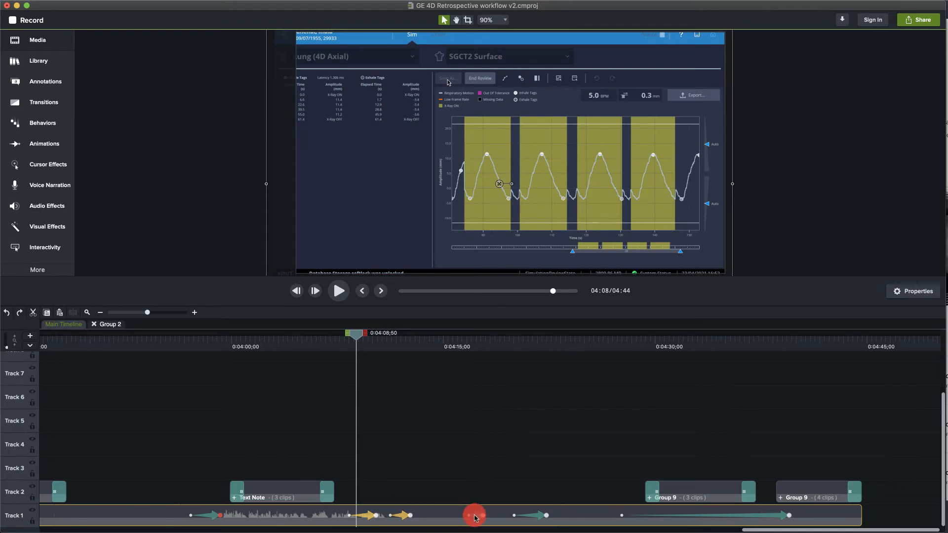
left_click(779, 517, "shift")
left_click_drag(773, 518, 698, 512)
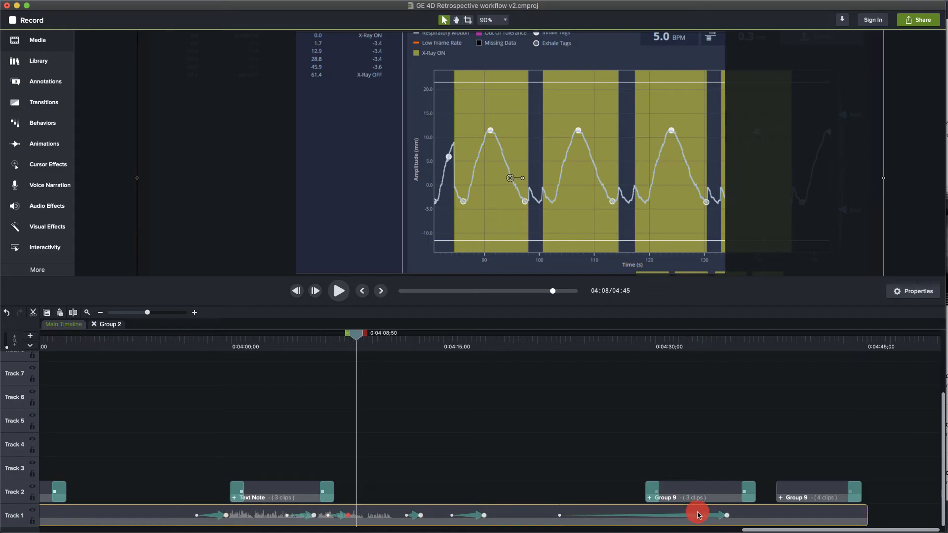
key("super+z")
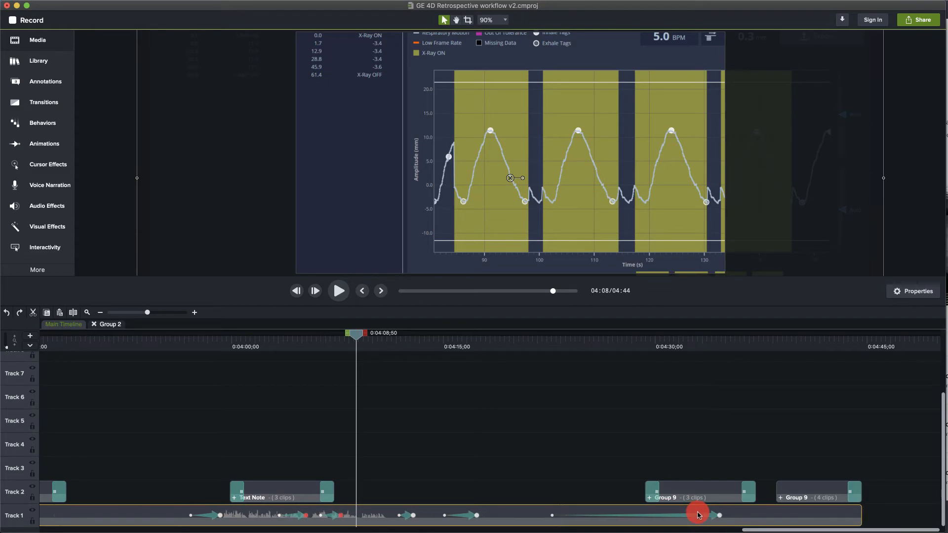
key("super+z")
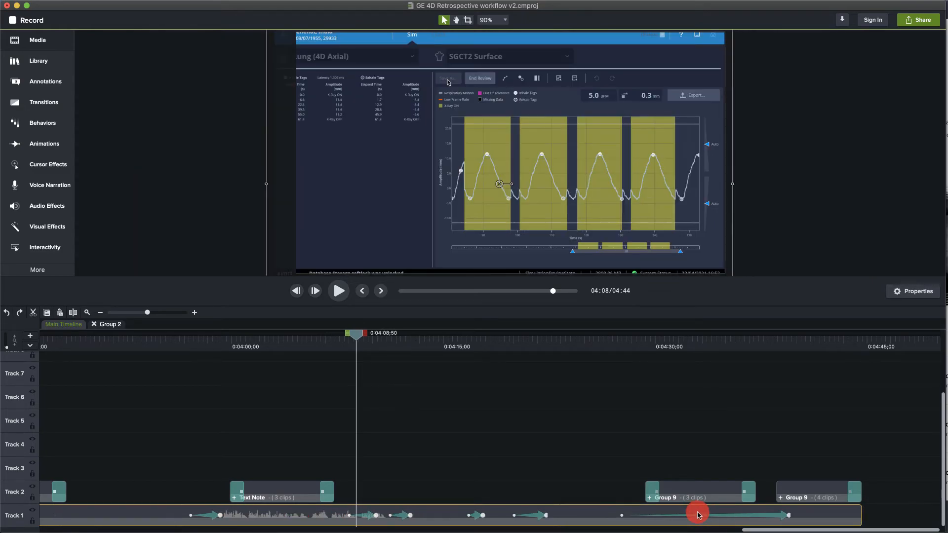
Move the four Track 1 animations nearest the playhead later together, so the first one starts at about 0:04:10
left_click(364, 517)
left_click(401, 516, "shift")
left_click(475, 516, "shift")
left_click_drag(538, 518, 575, 519)
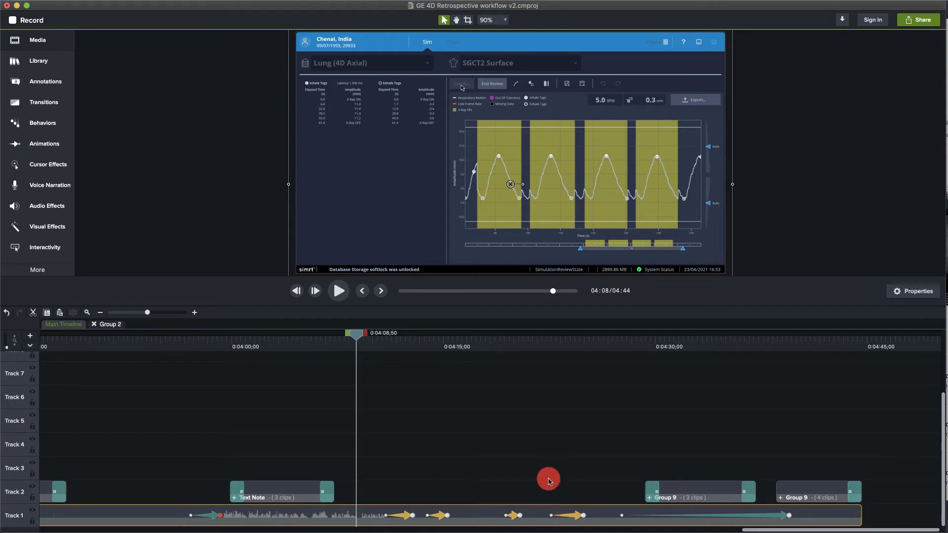
Move the last, longest animation on the Track 1 clip later, so it starts at about 0:04:28
left_click(767, 516)
left_click_drag(767, 517, 790, 516)
left_click(700, 413)
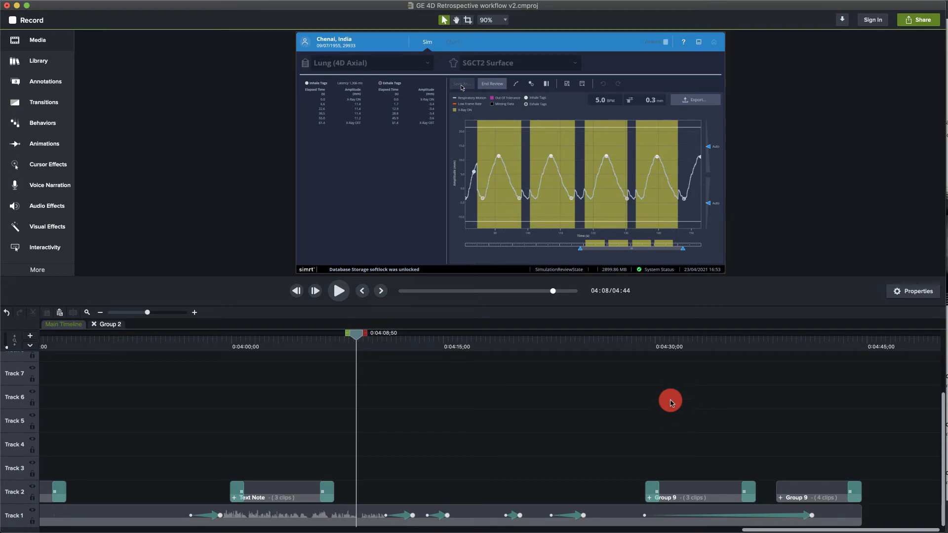
Reopen Group 2, select the range 0:04:08;50 to 0:04:12;02 to view its Insert Time option, deselect it, and review the extended tracks
left_click(99, 324)
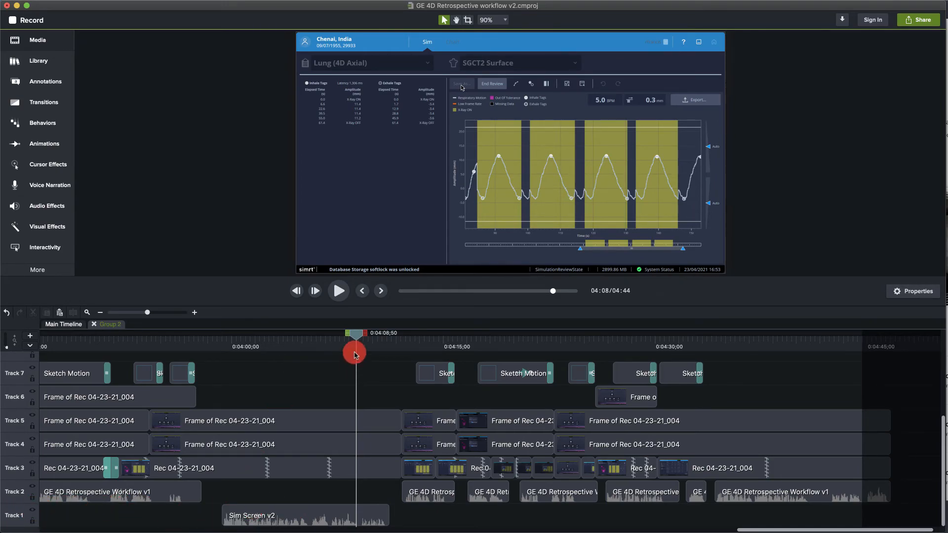
left_click_drag(365, 333, 406, 339)
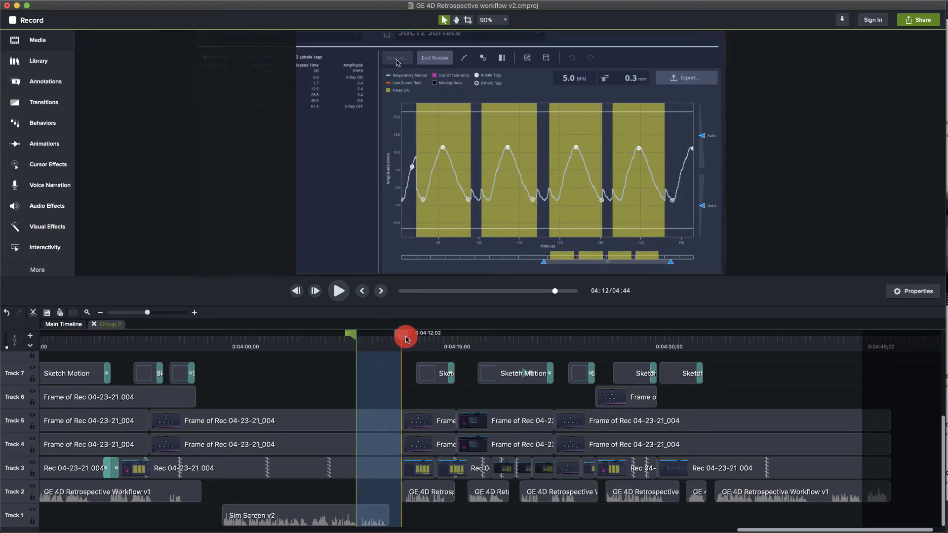
right_click(393, 369)
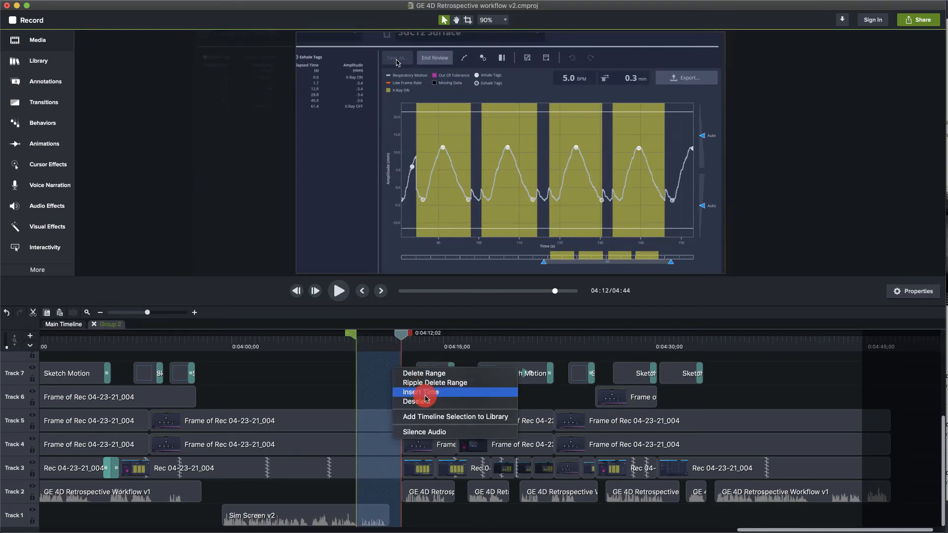
left_click(288, 375)
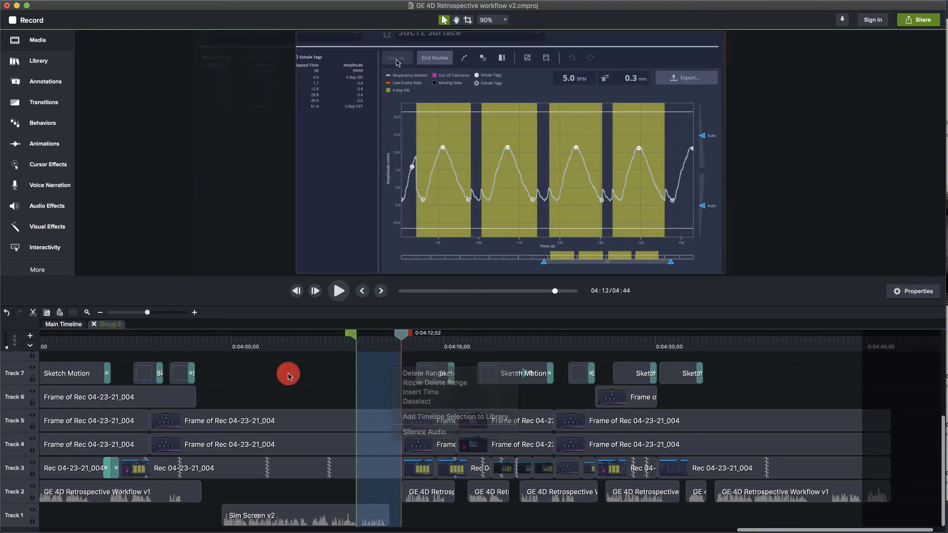
left_click(340, 375)
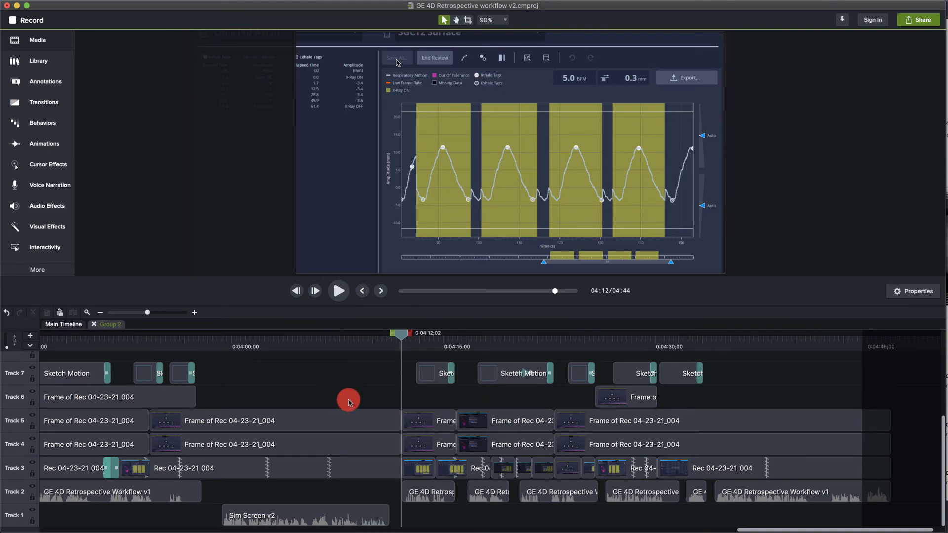
scroll(346, 360, "up", 4)
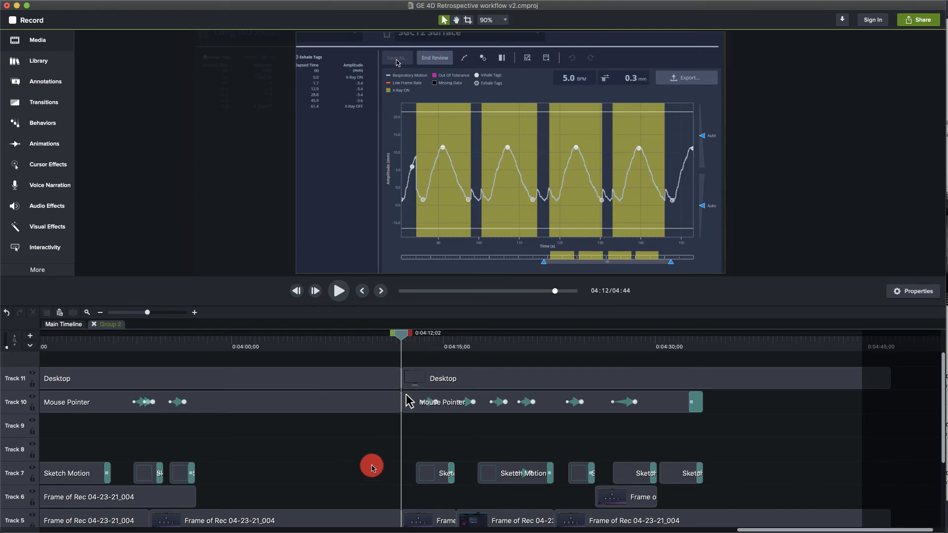
scroll(371, 462, "down", 4)
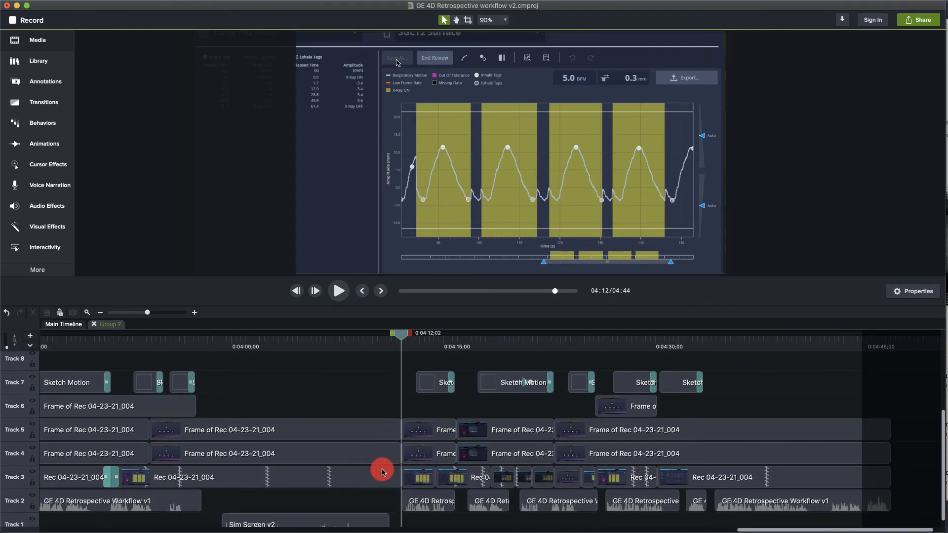